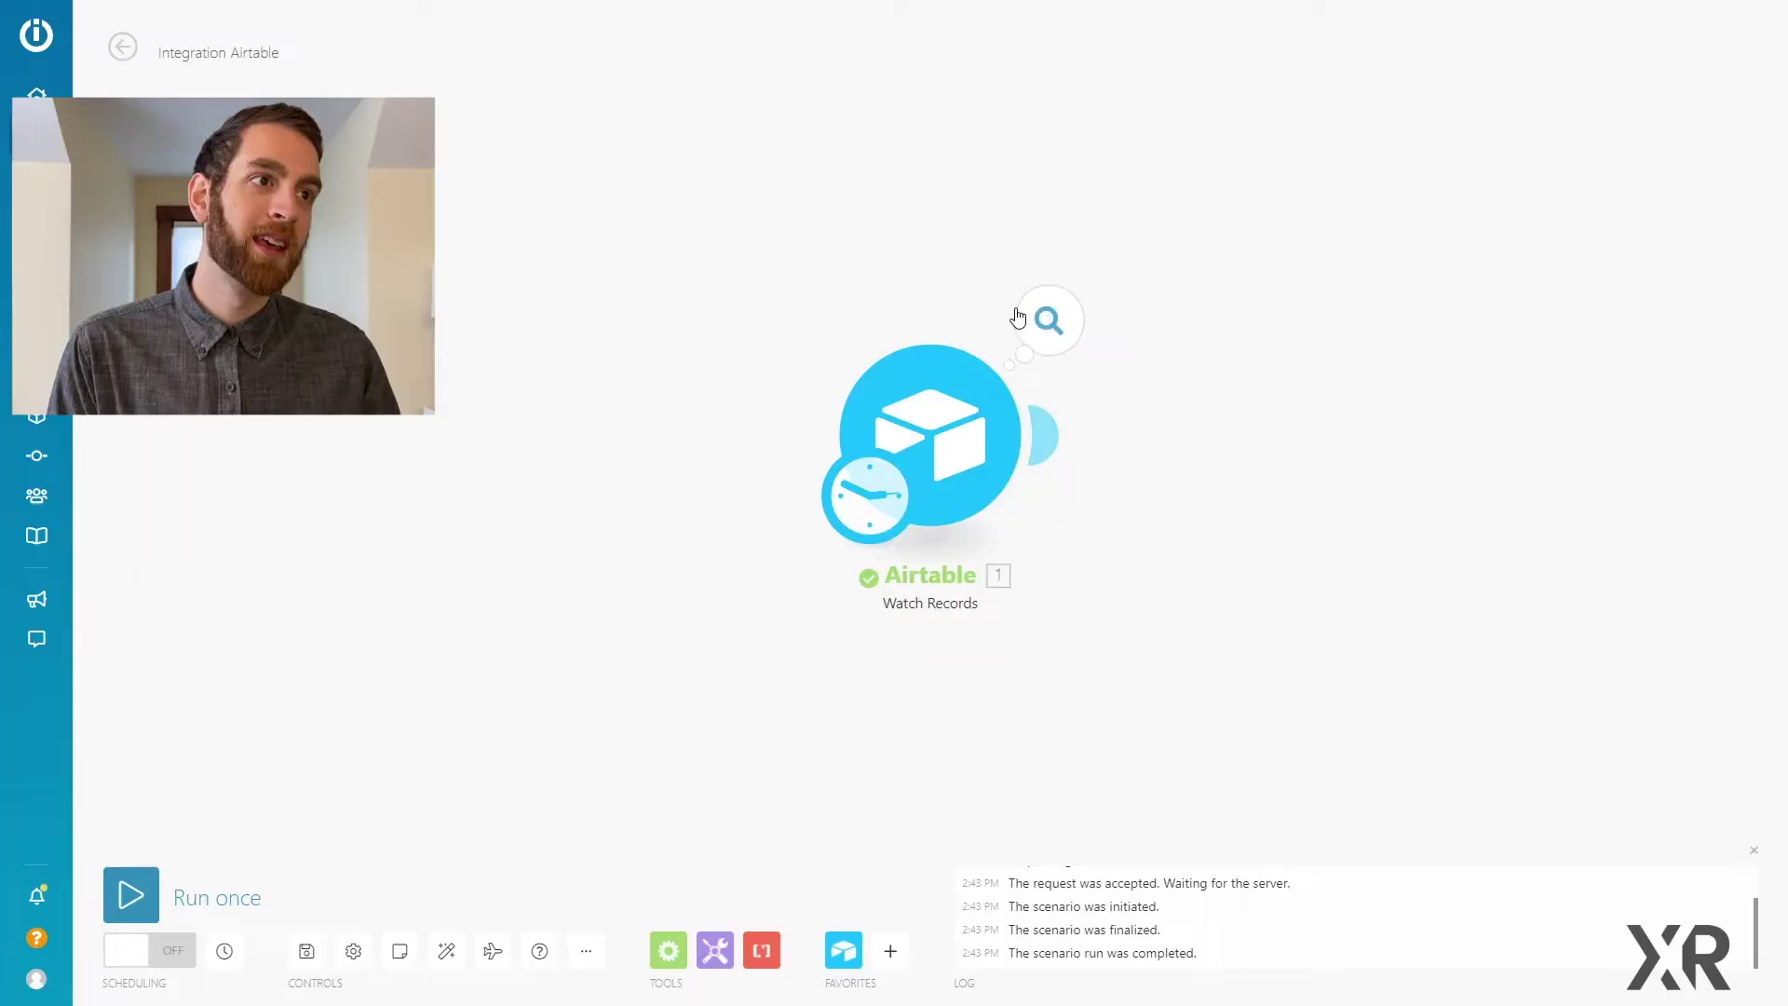
Step: Inspect the three record bundles returned by the Airtable Watch Records module, then close them
click(1045, 321)
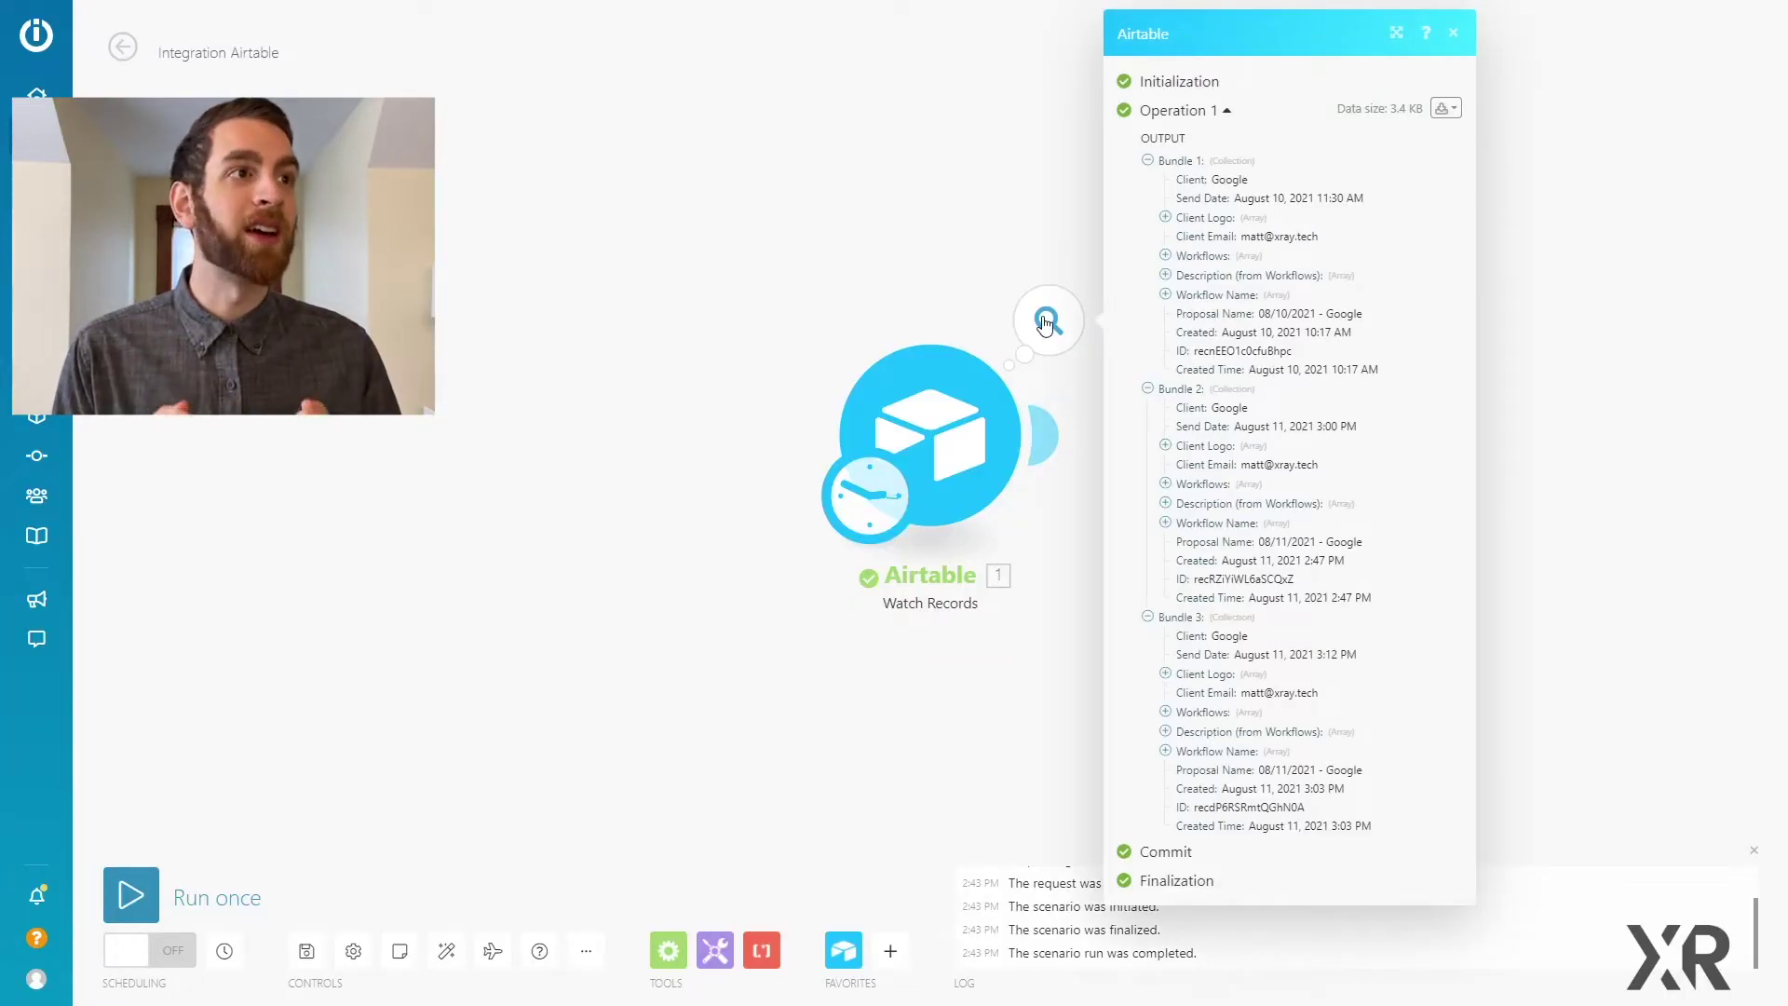
click(1084, 536)
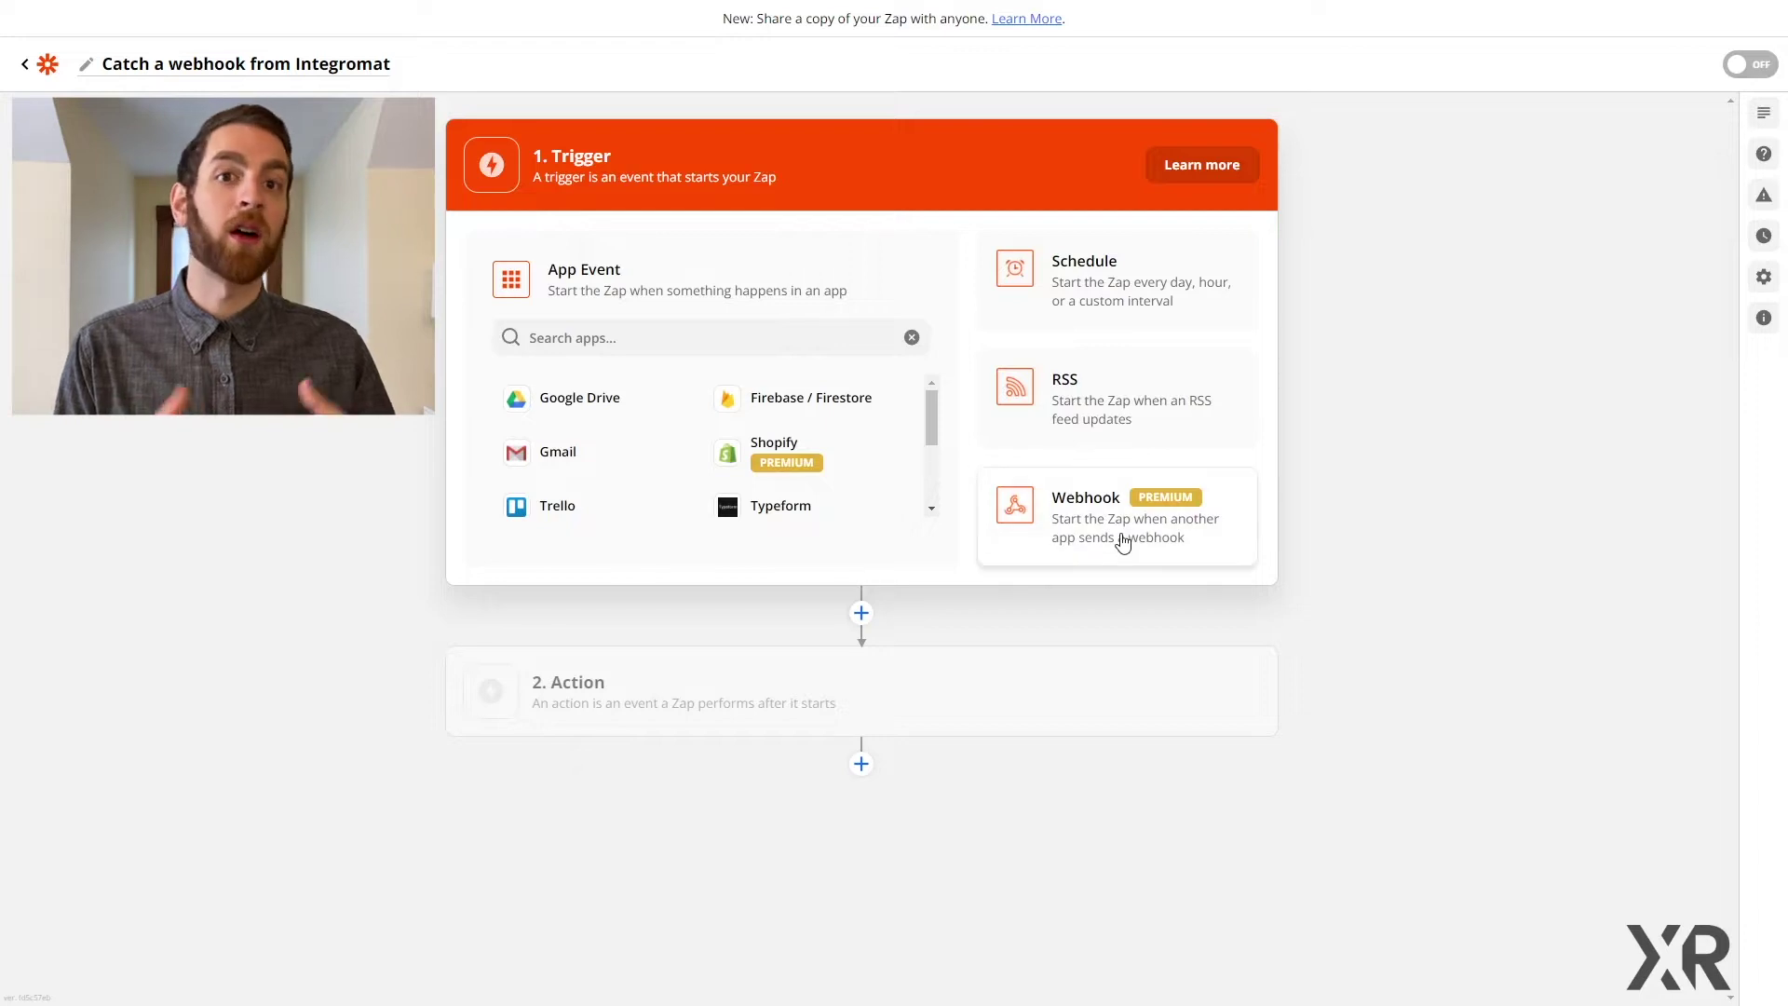
Step: Set the zap's trigger to Webhooks by Zapier with the Catch Hook event
click(1124, 543)
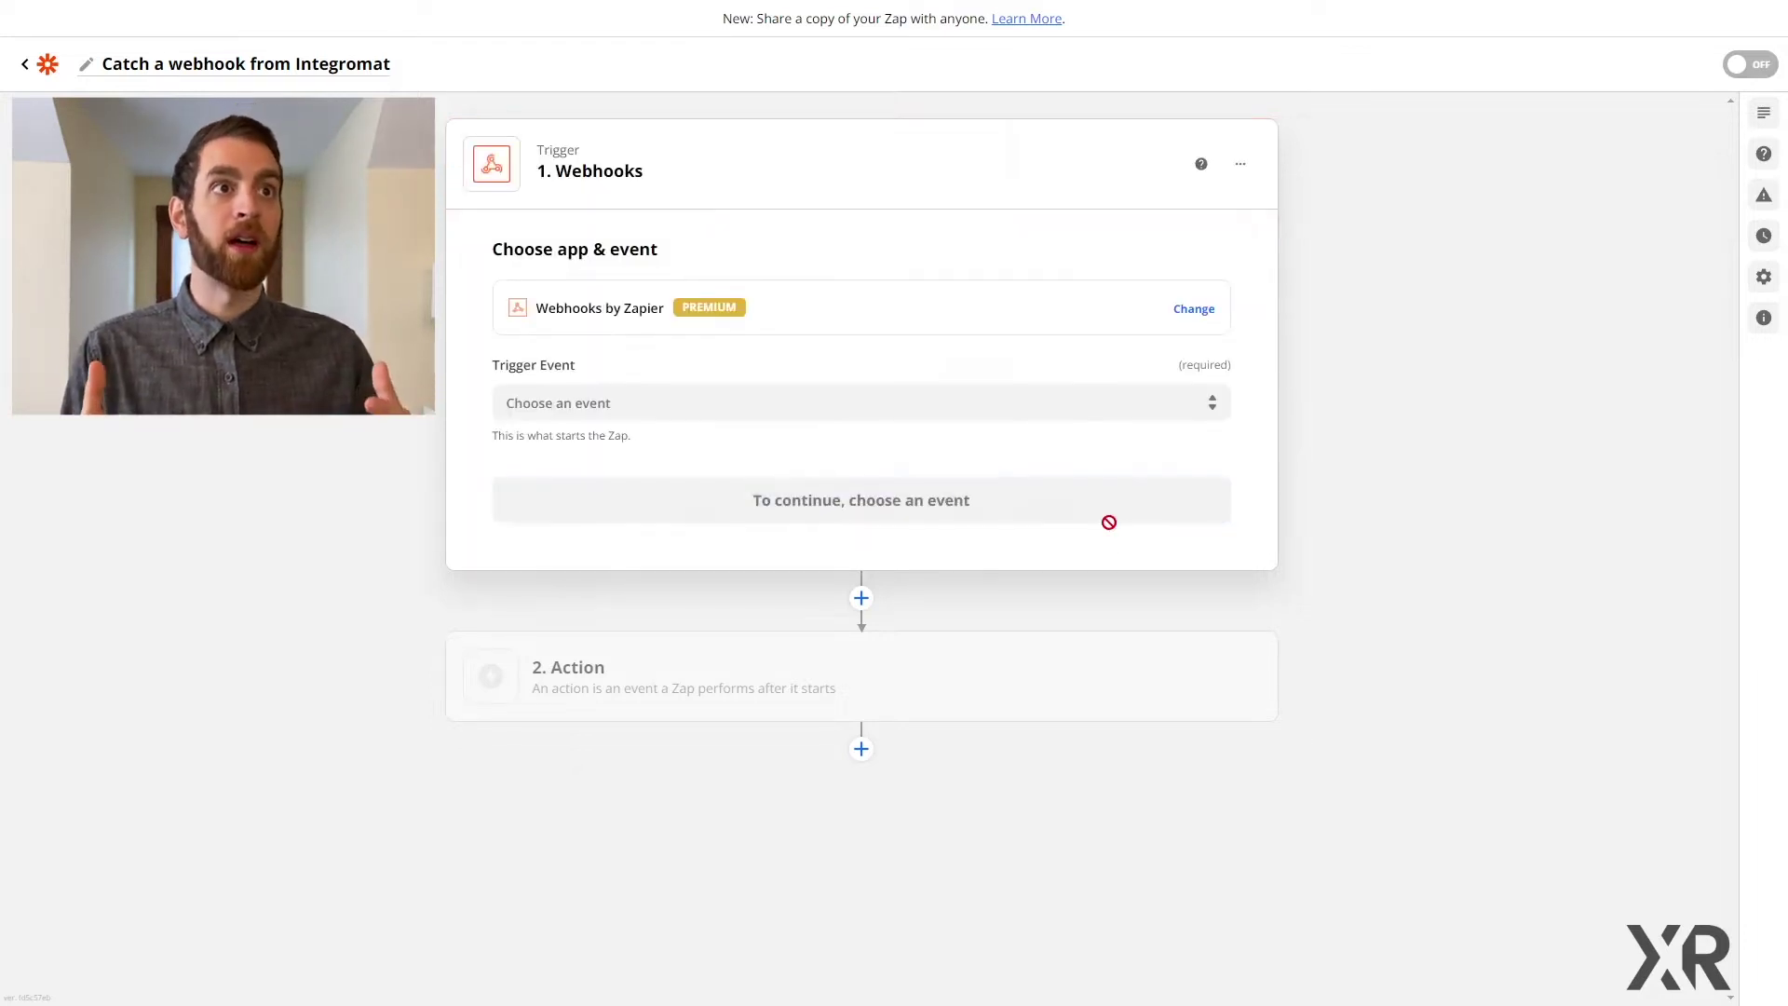
click(825, 406)
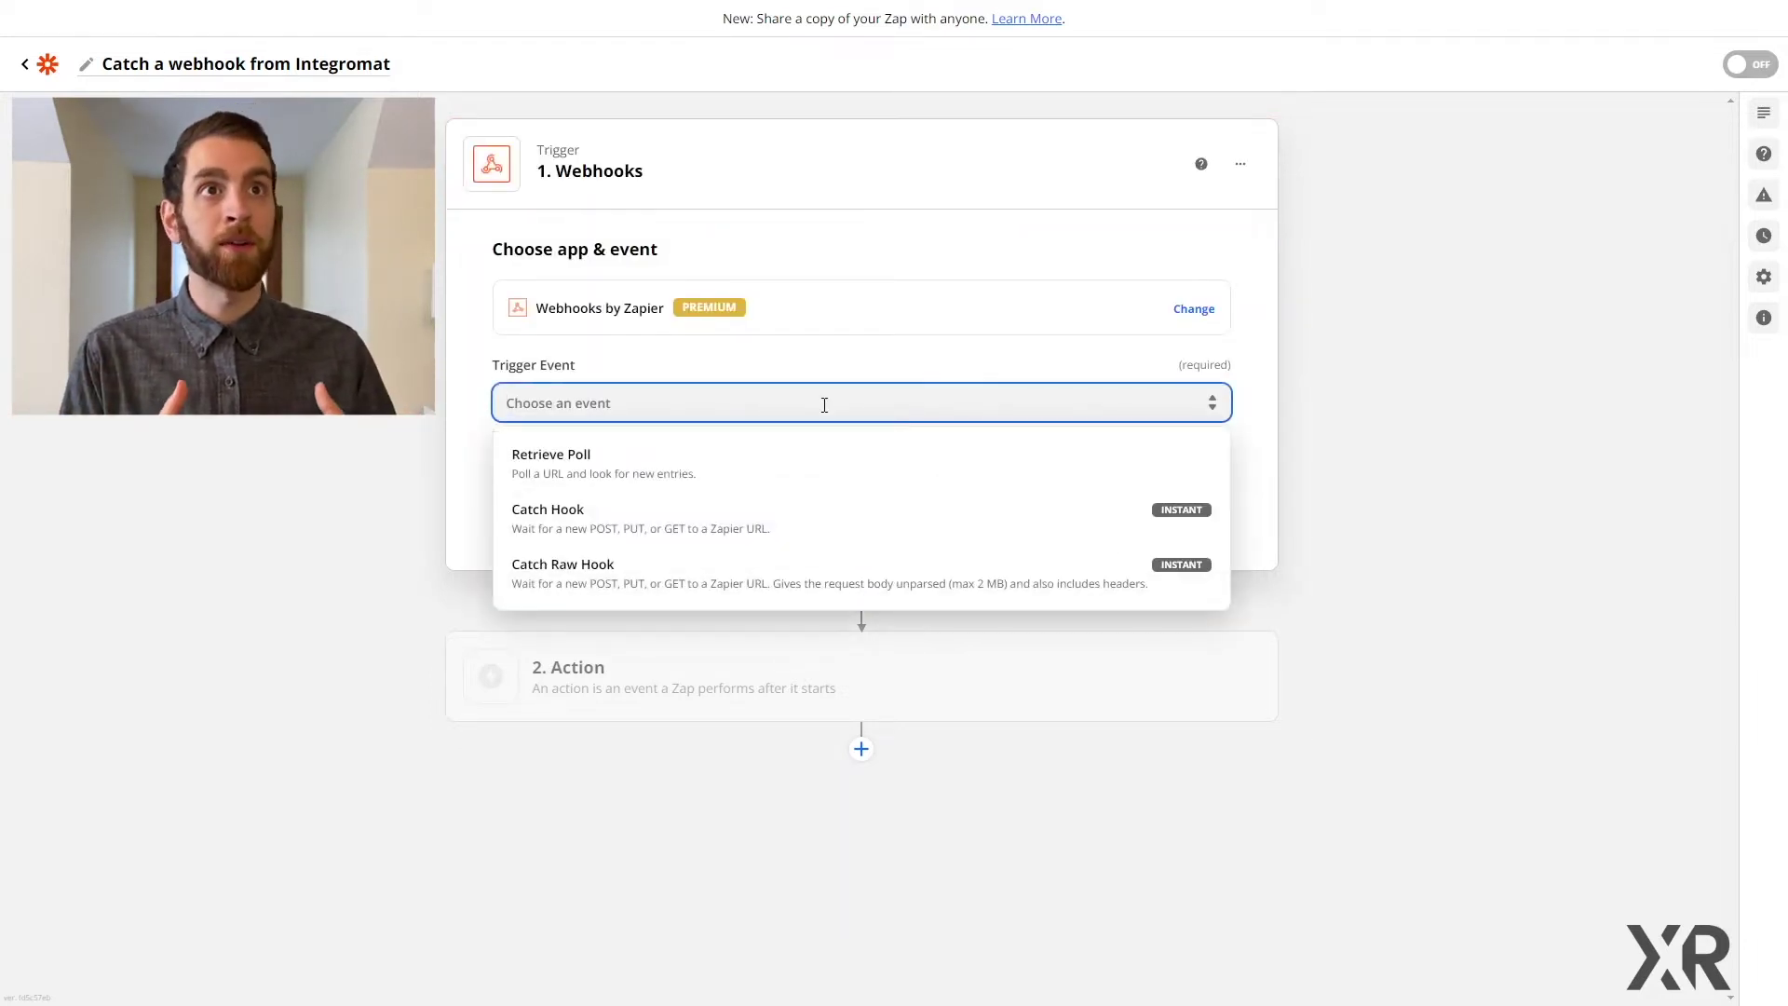
click(613, 529)
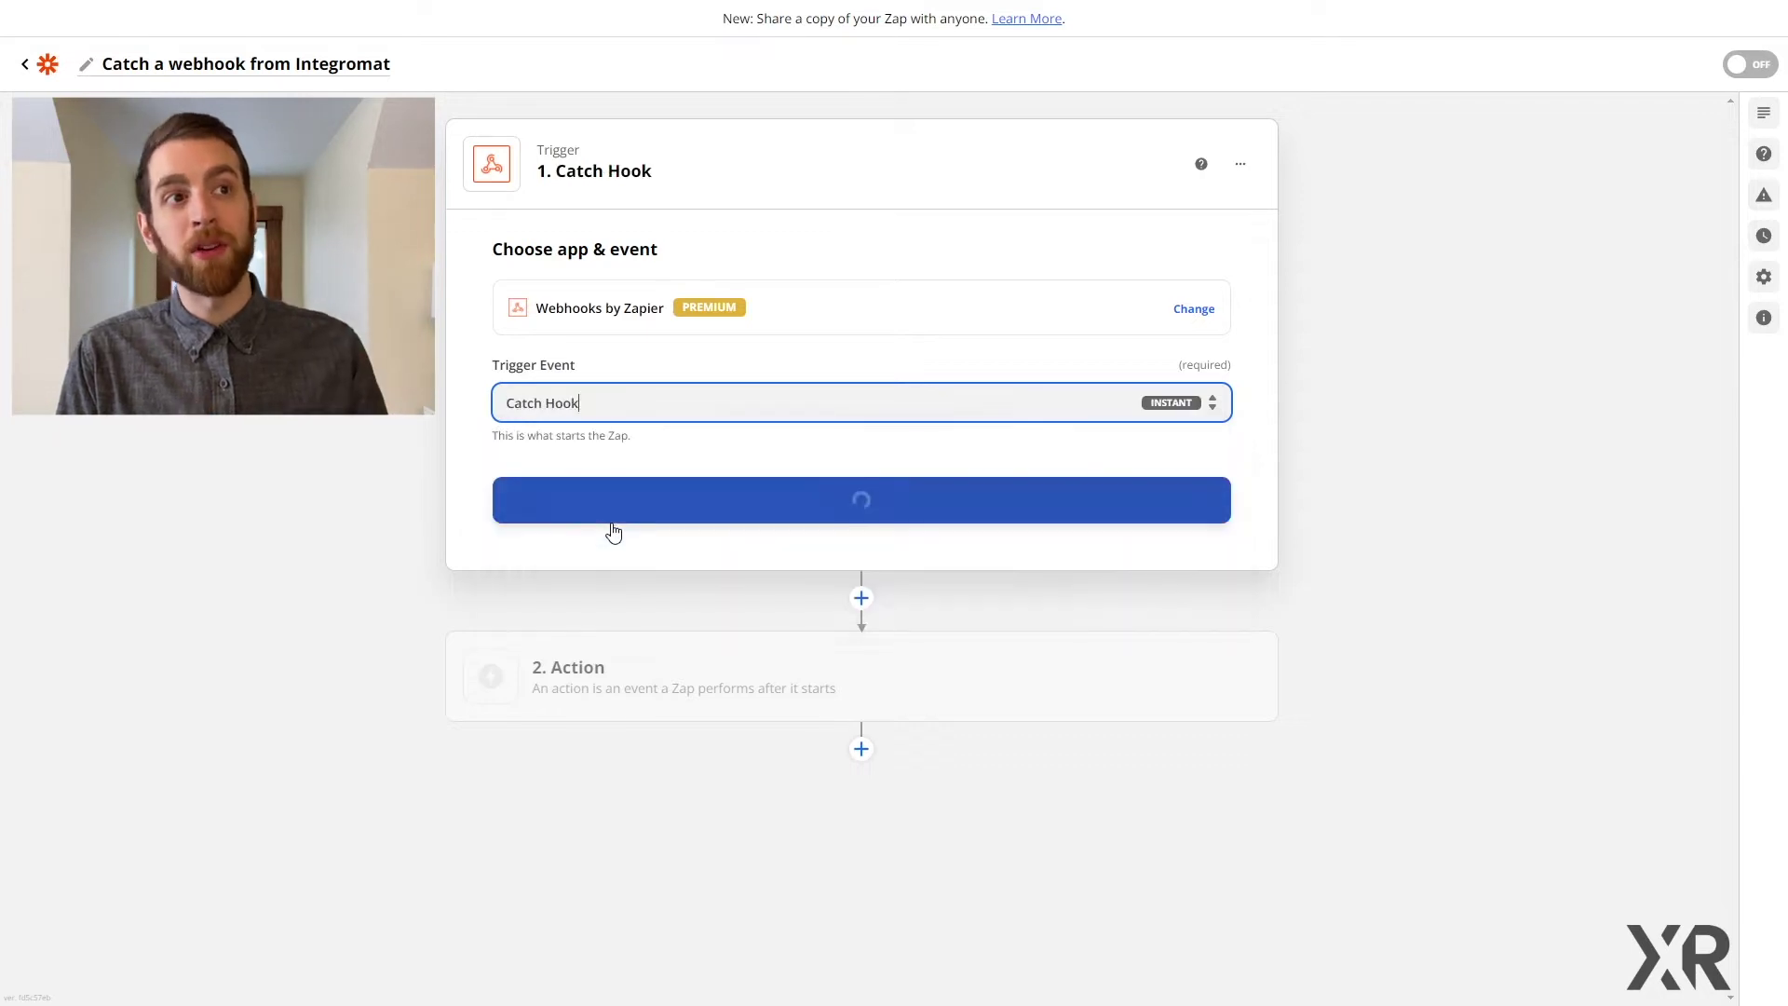
click(850, 510)
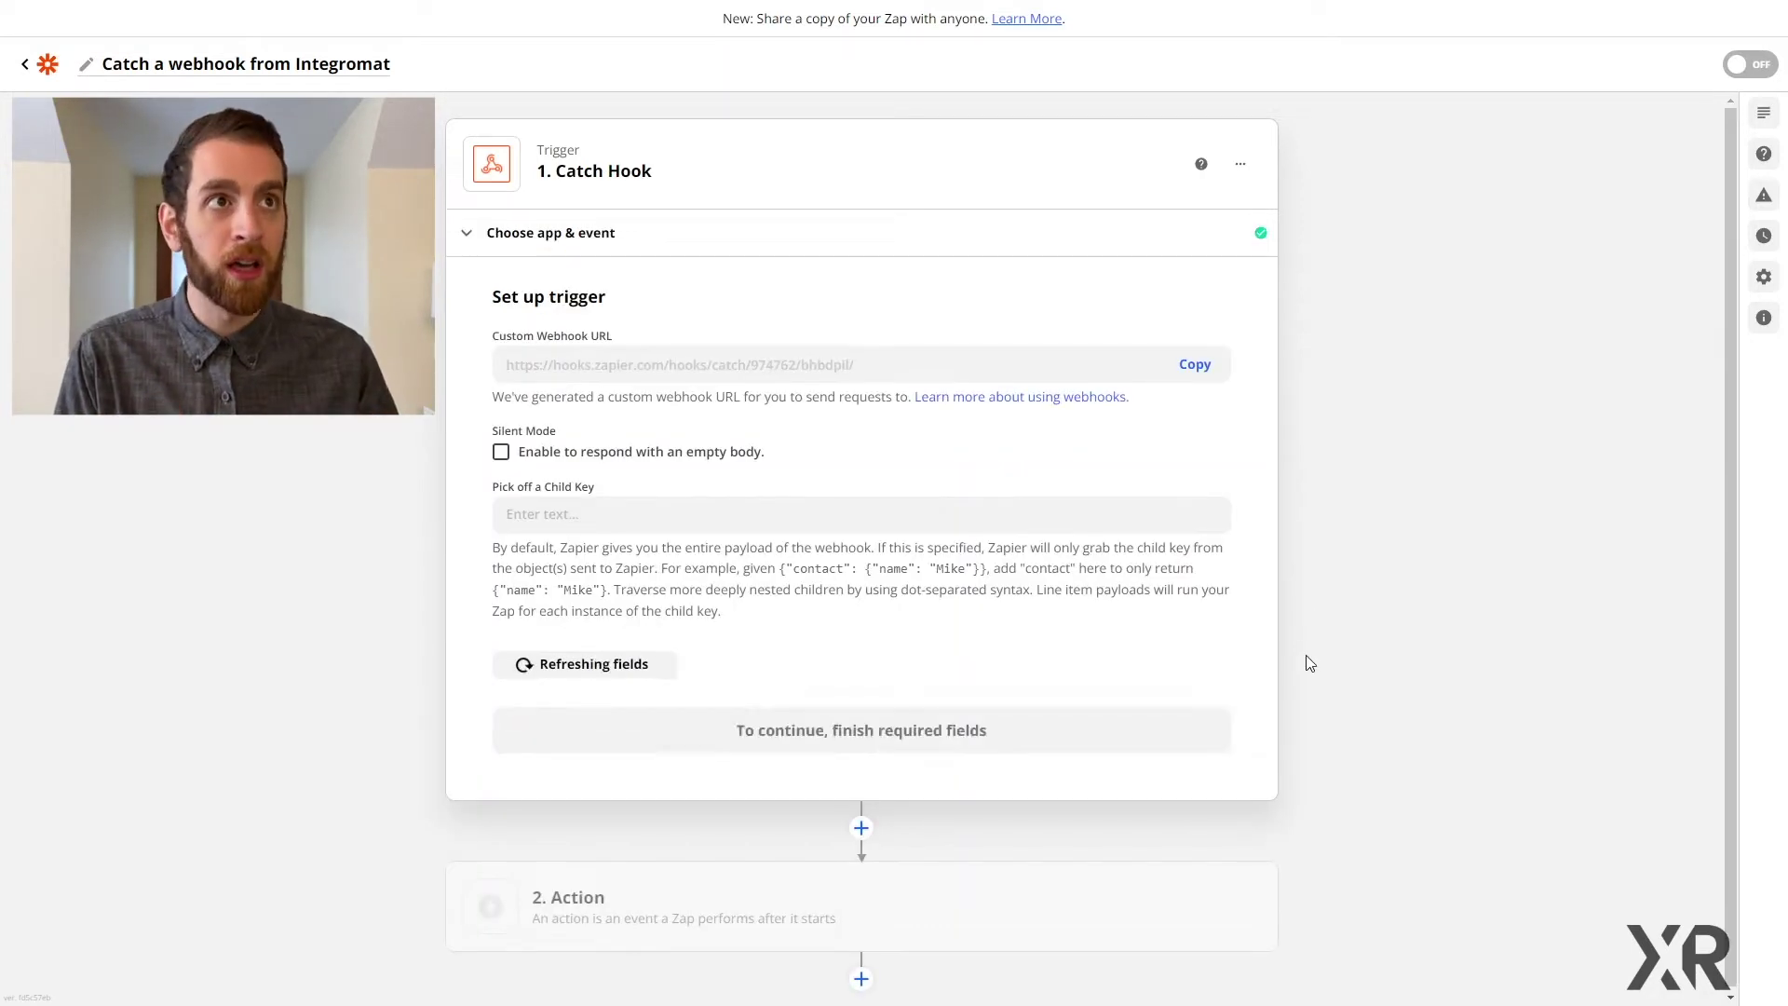
Step: Copy the custom webhook URL and add an empty module after Airtable in Integromat
click(1195, 368)
click(1193, 378)
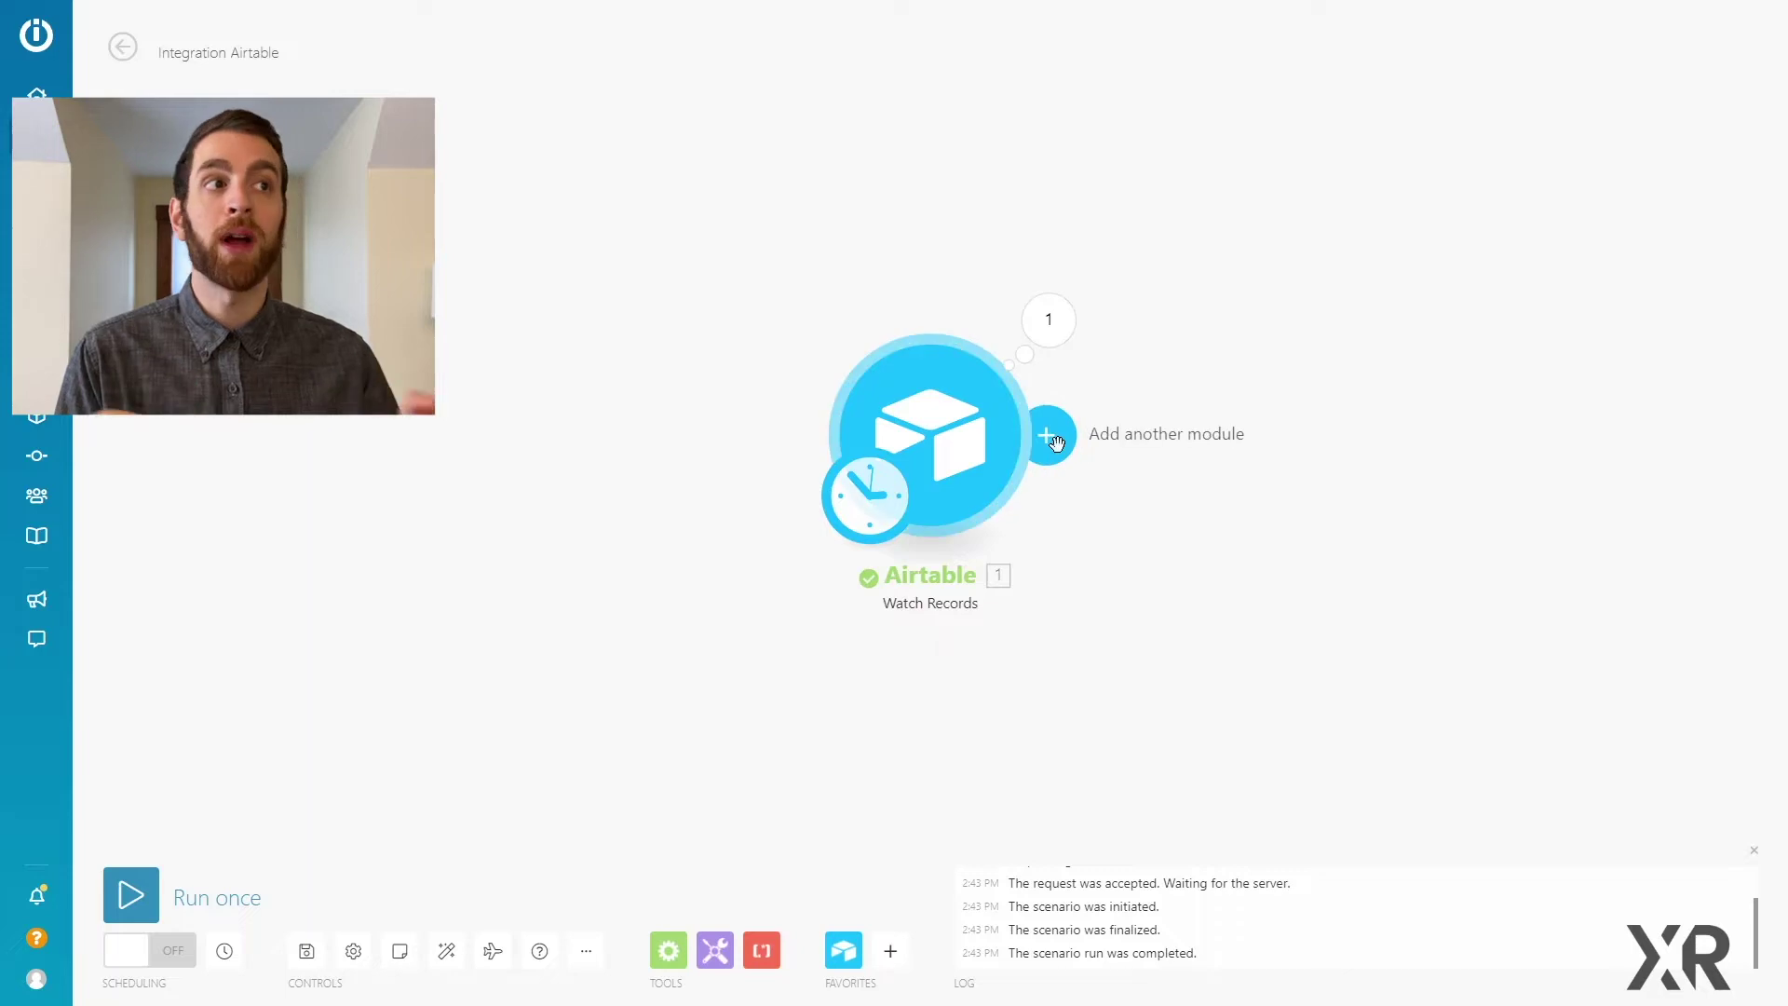
click(1062, 449)
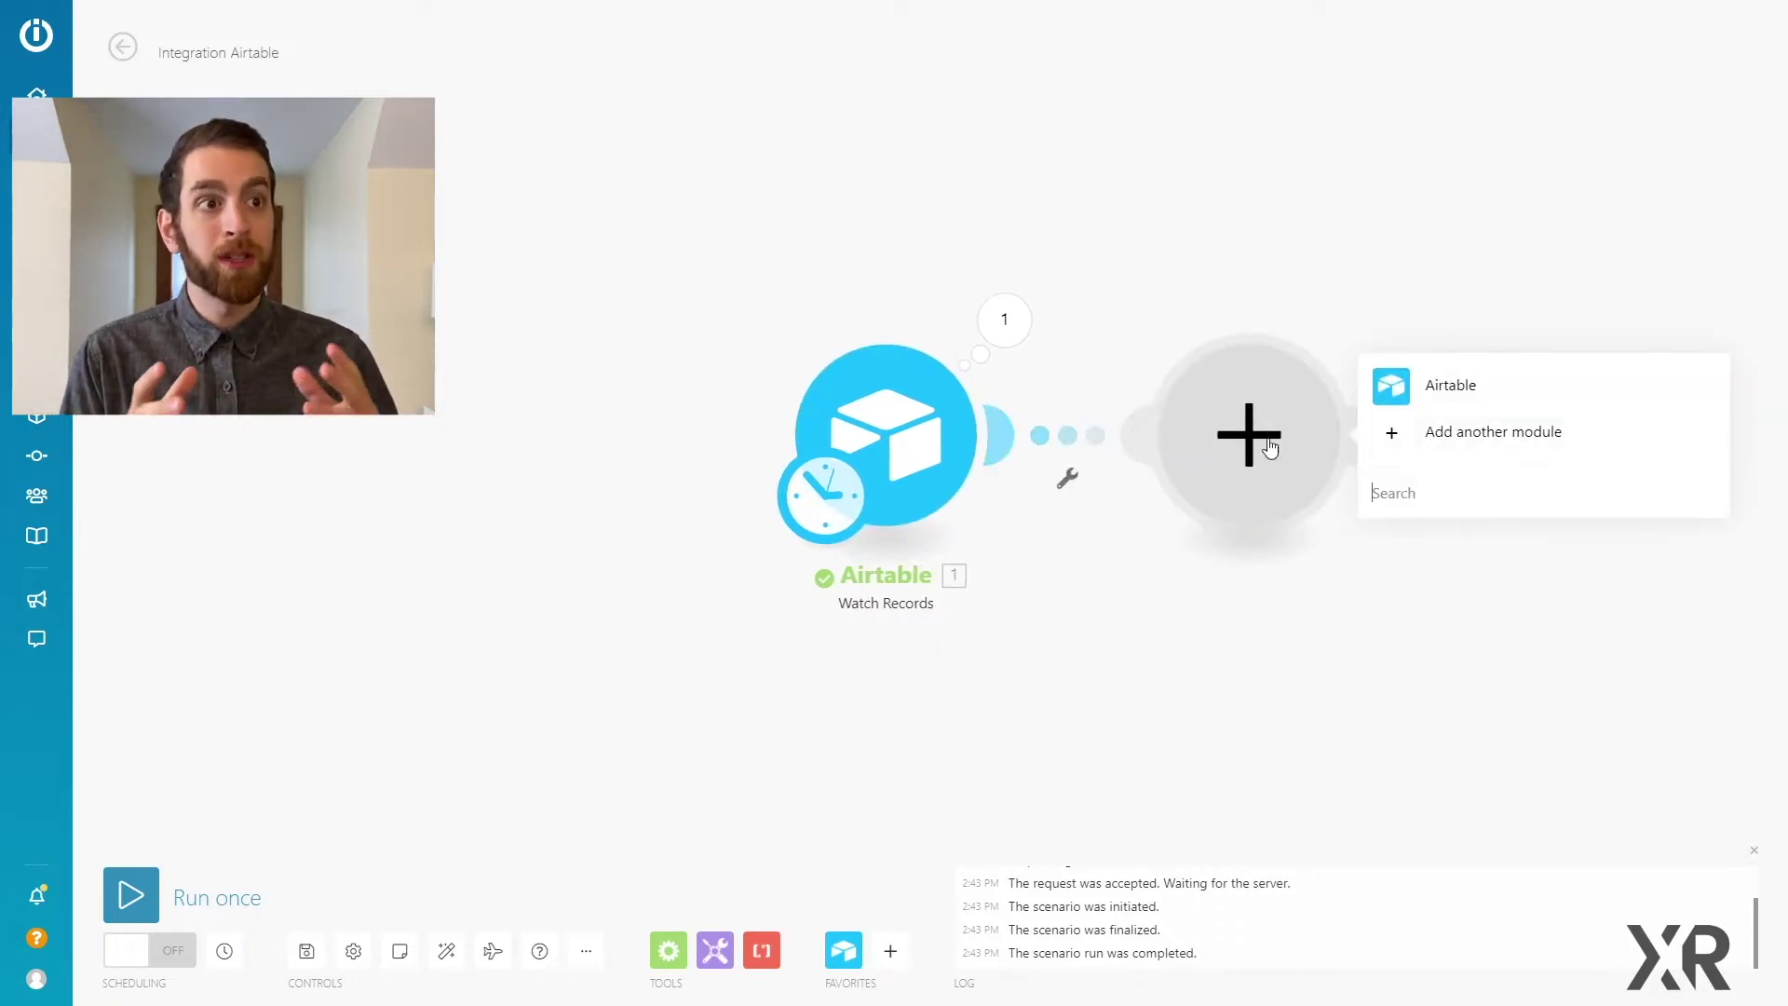
Step: Make the new module HTTP > Make a request, posting (POST) to the pasted Zapier webhook URL
text(http)
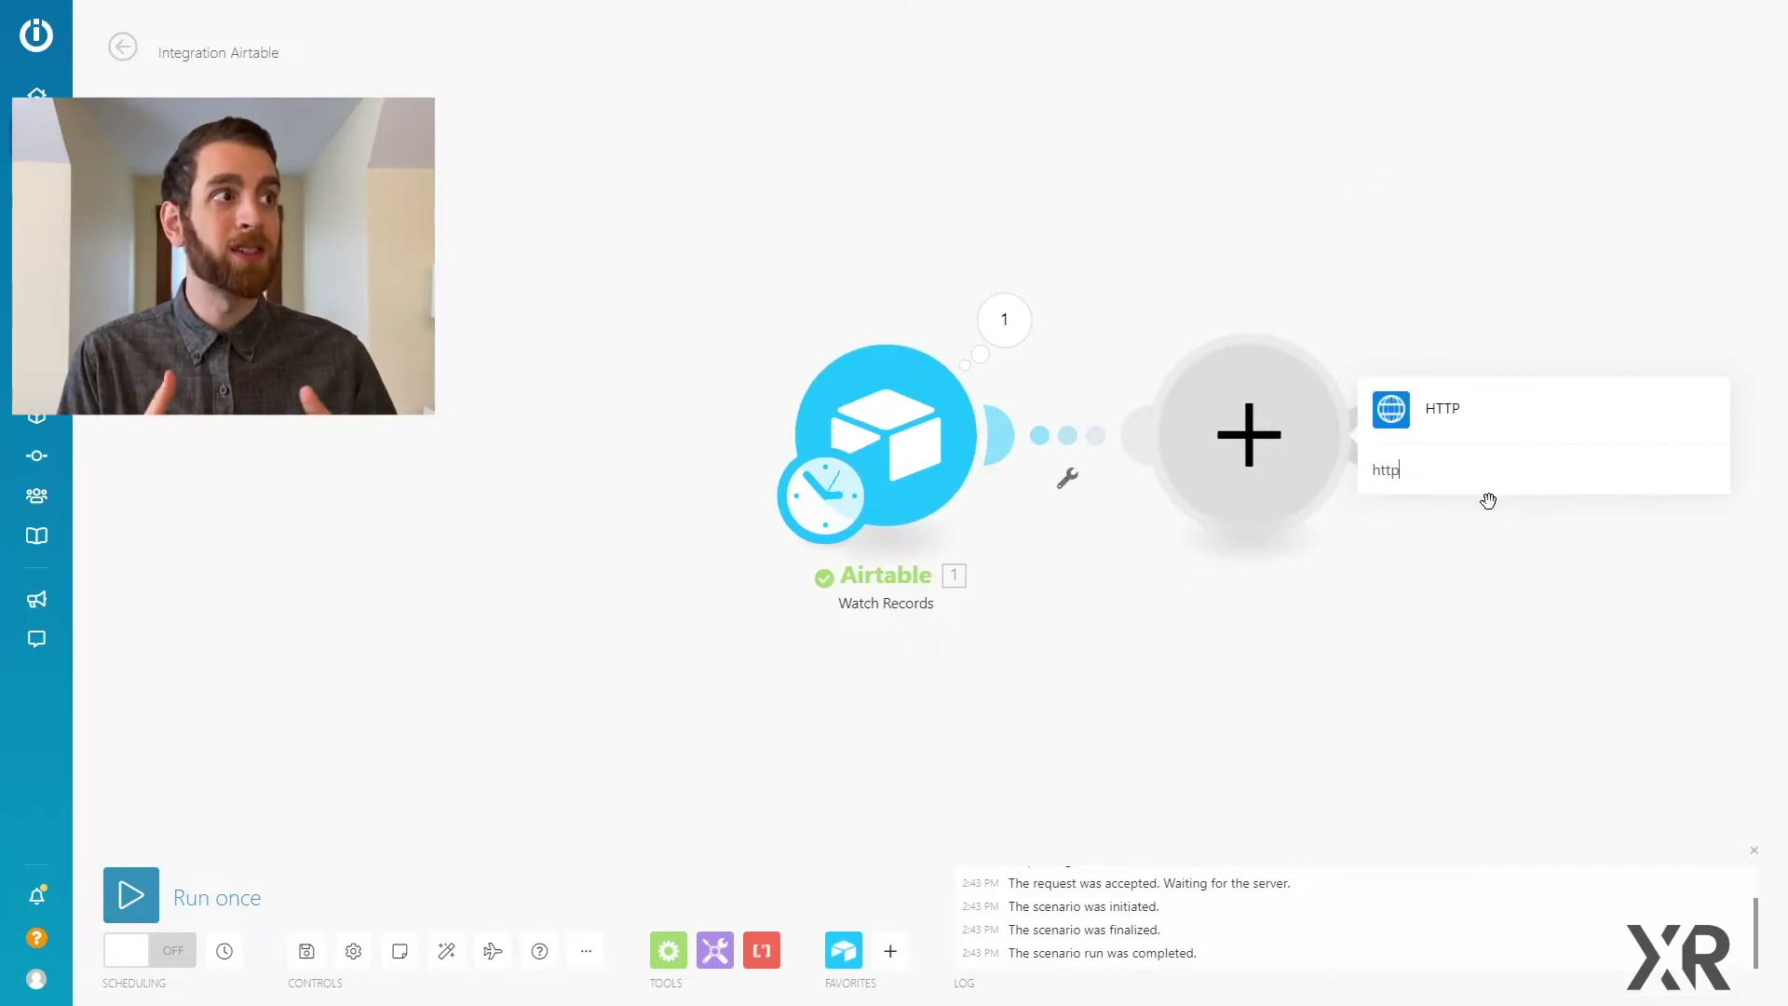
click(1442, 357)
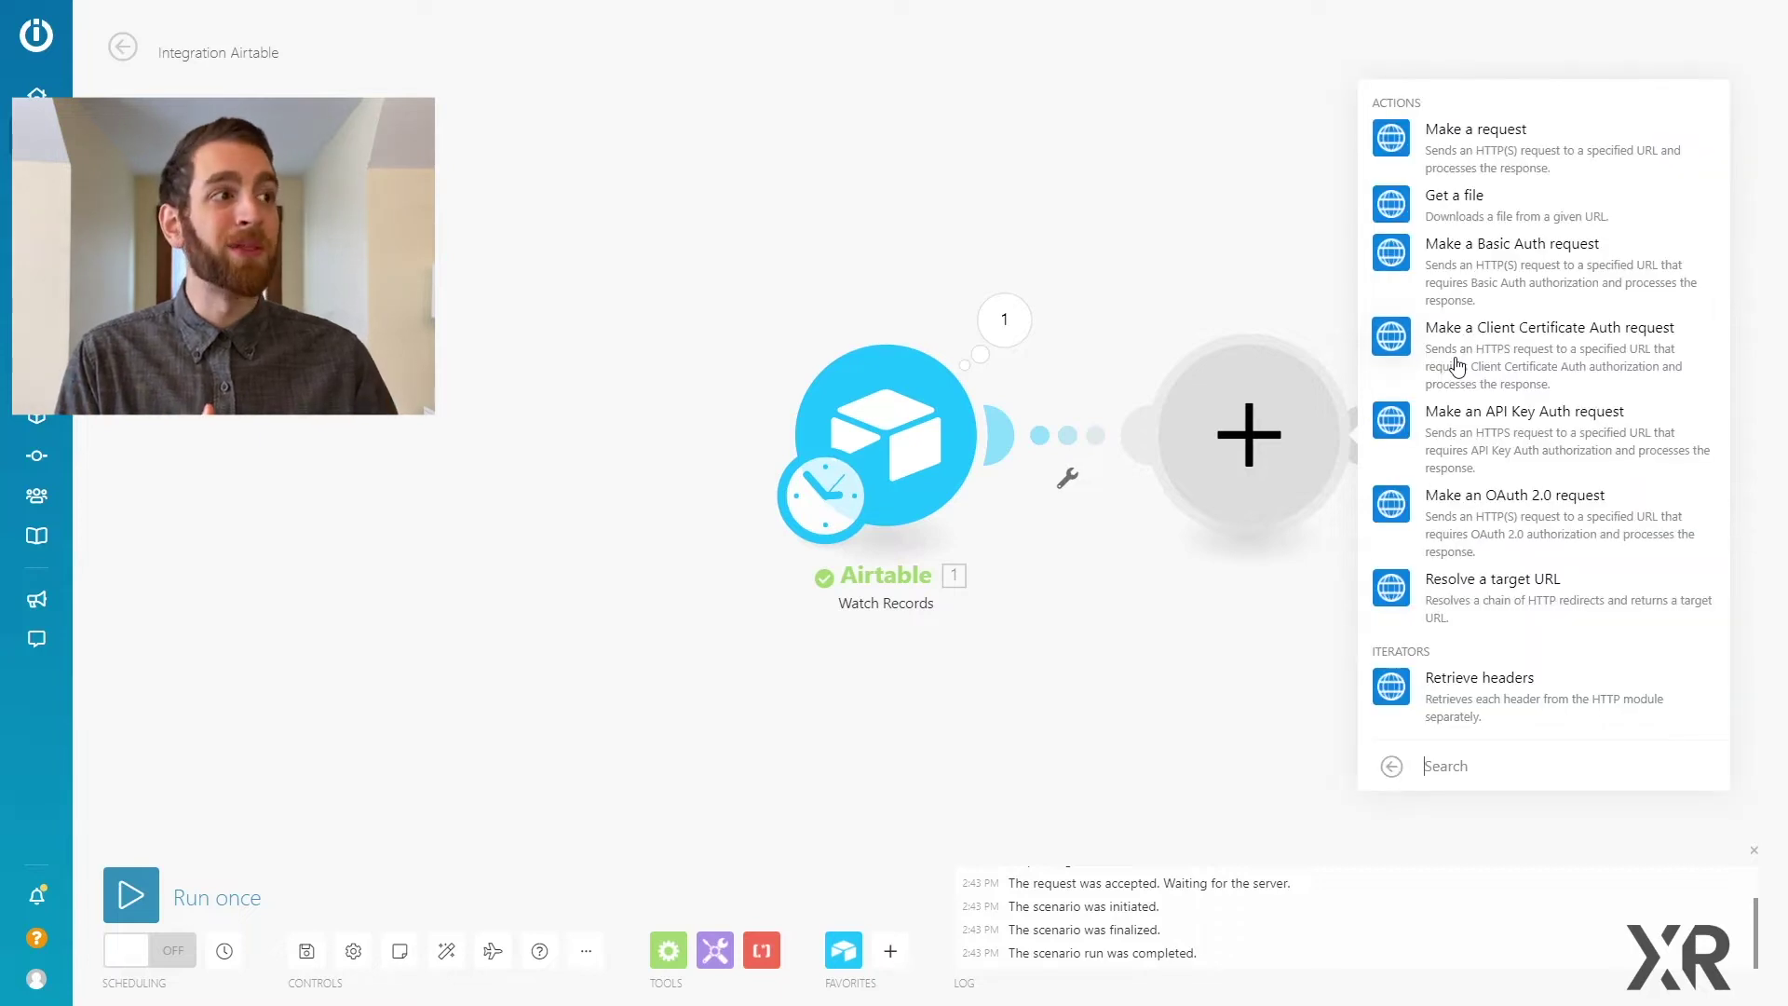
click(1473, 149)
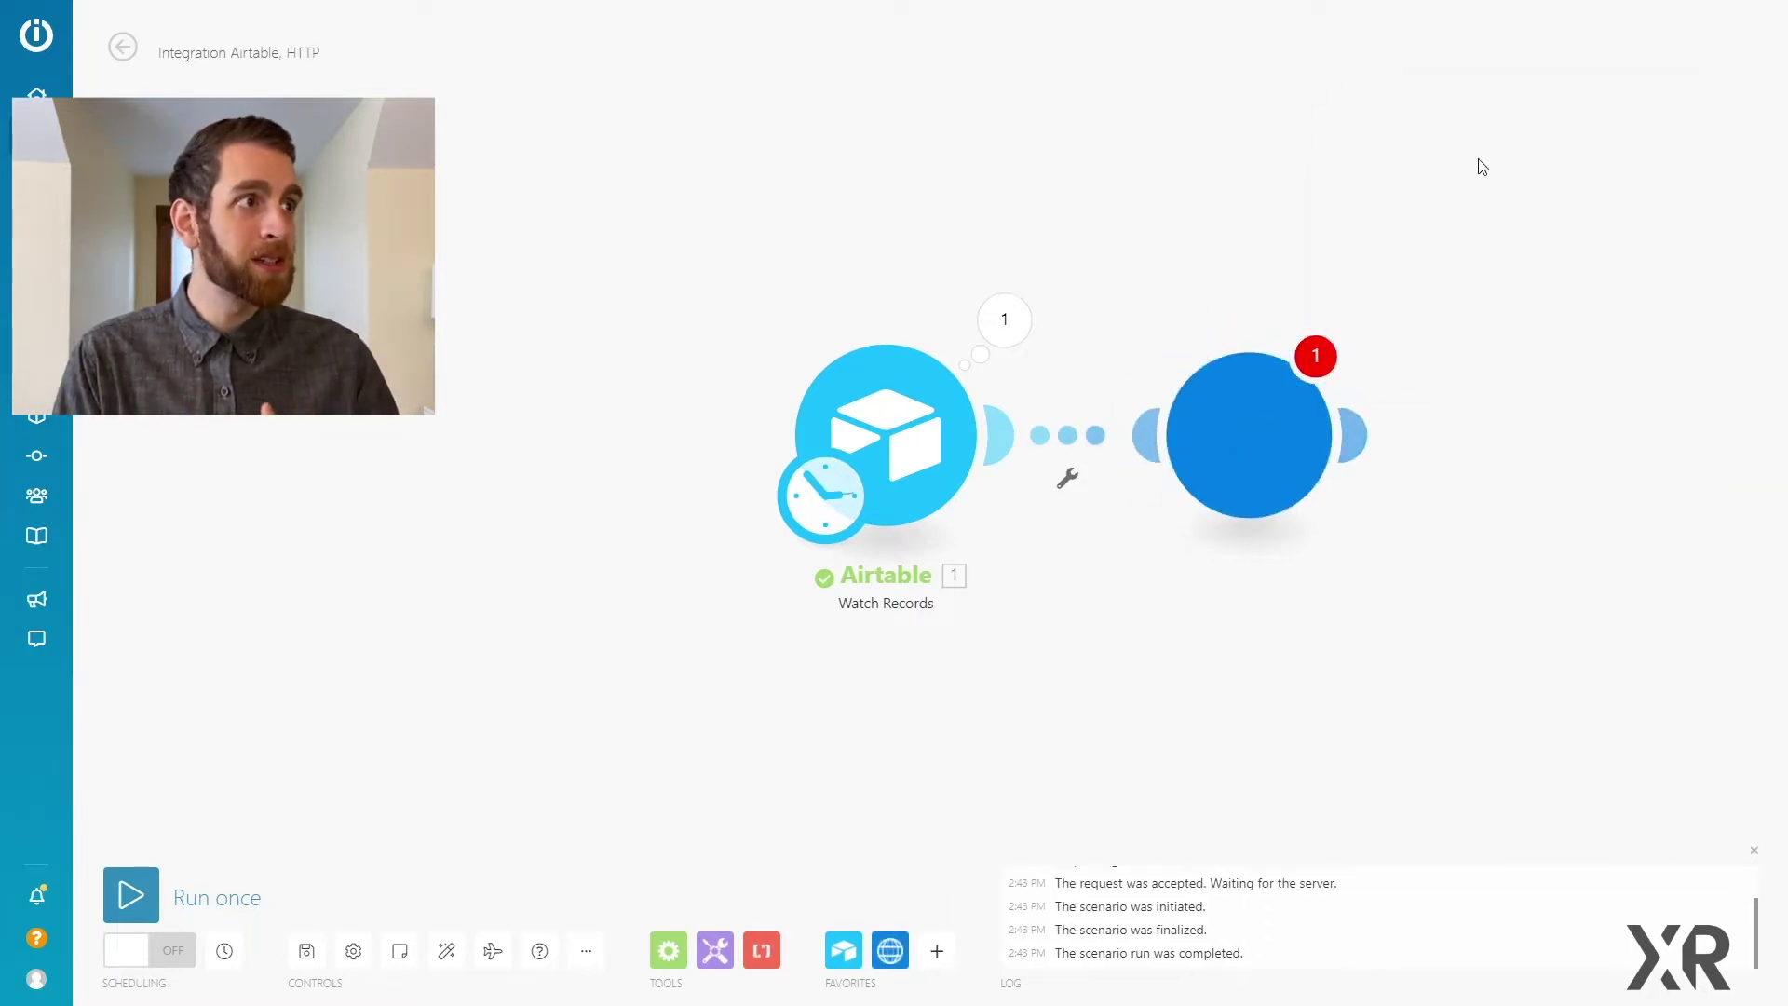
click(1447, 209)
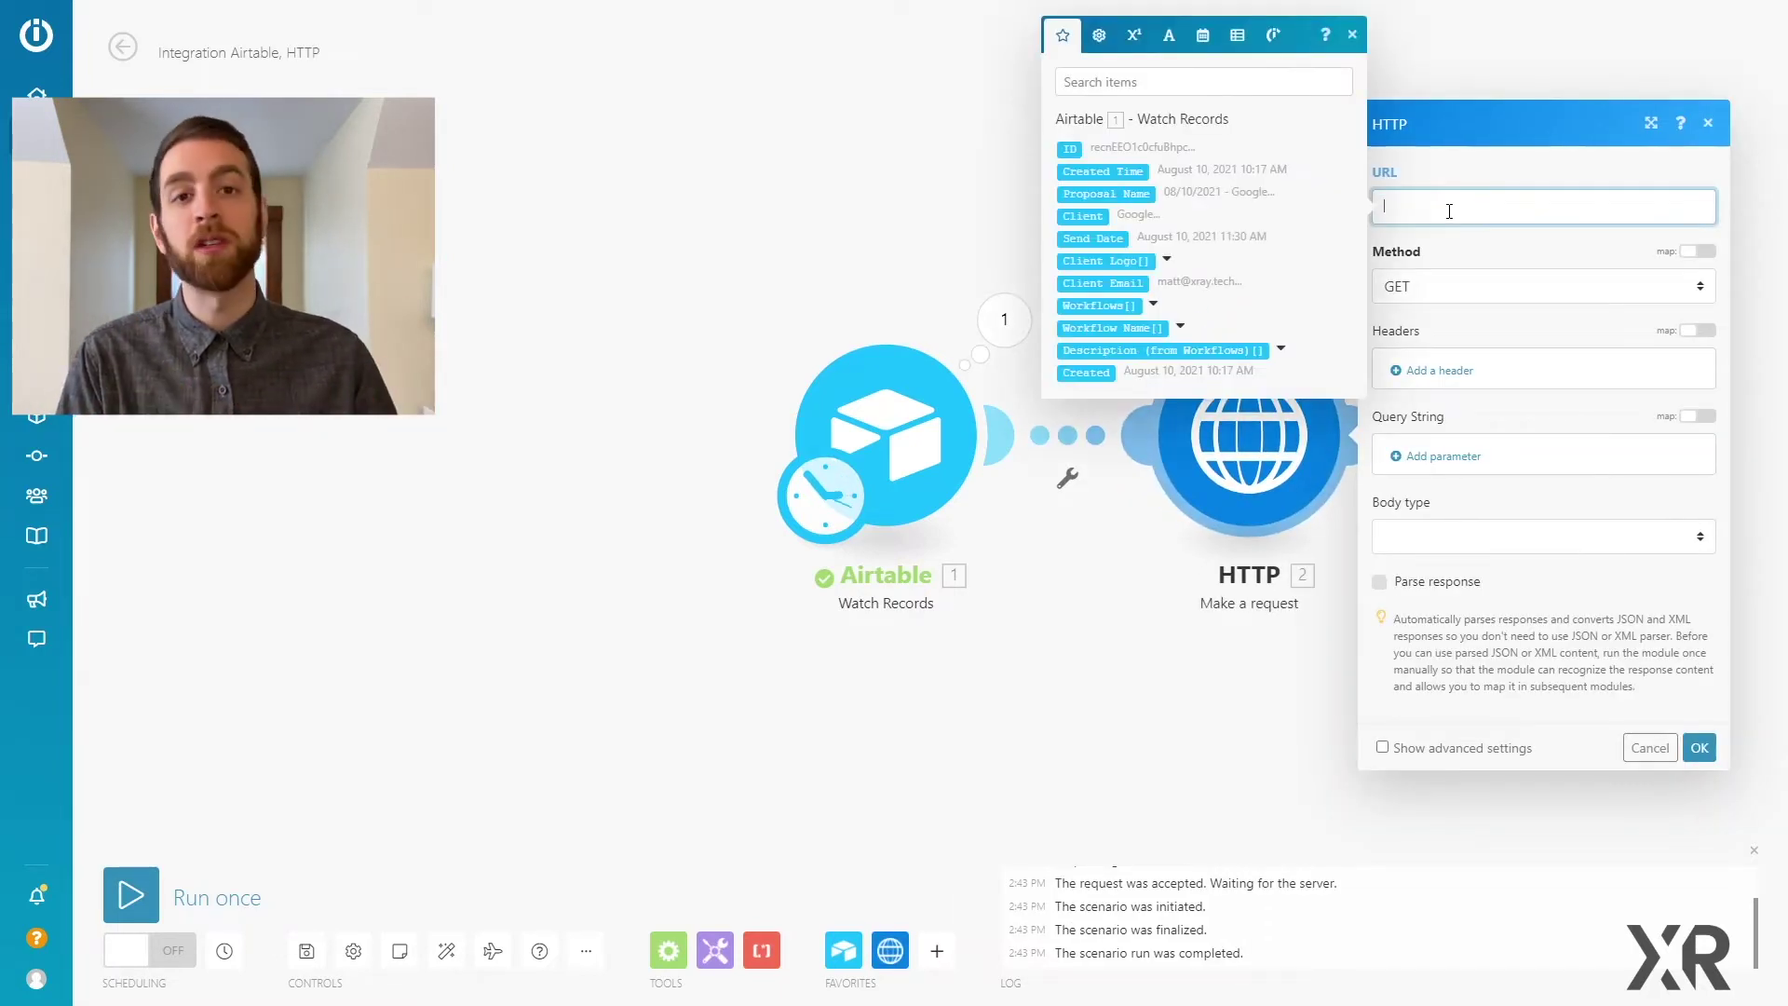
click(1493, 294)
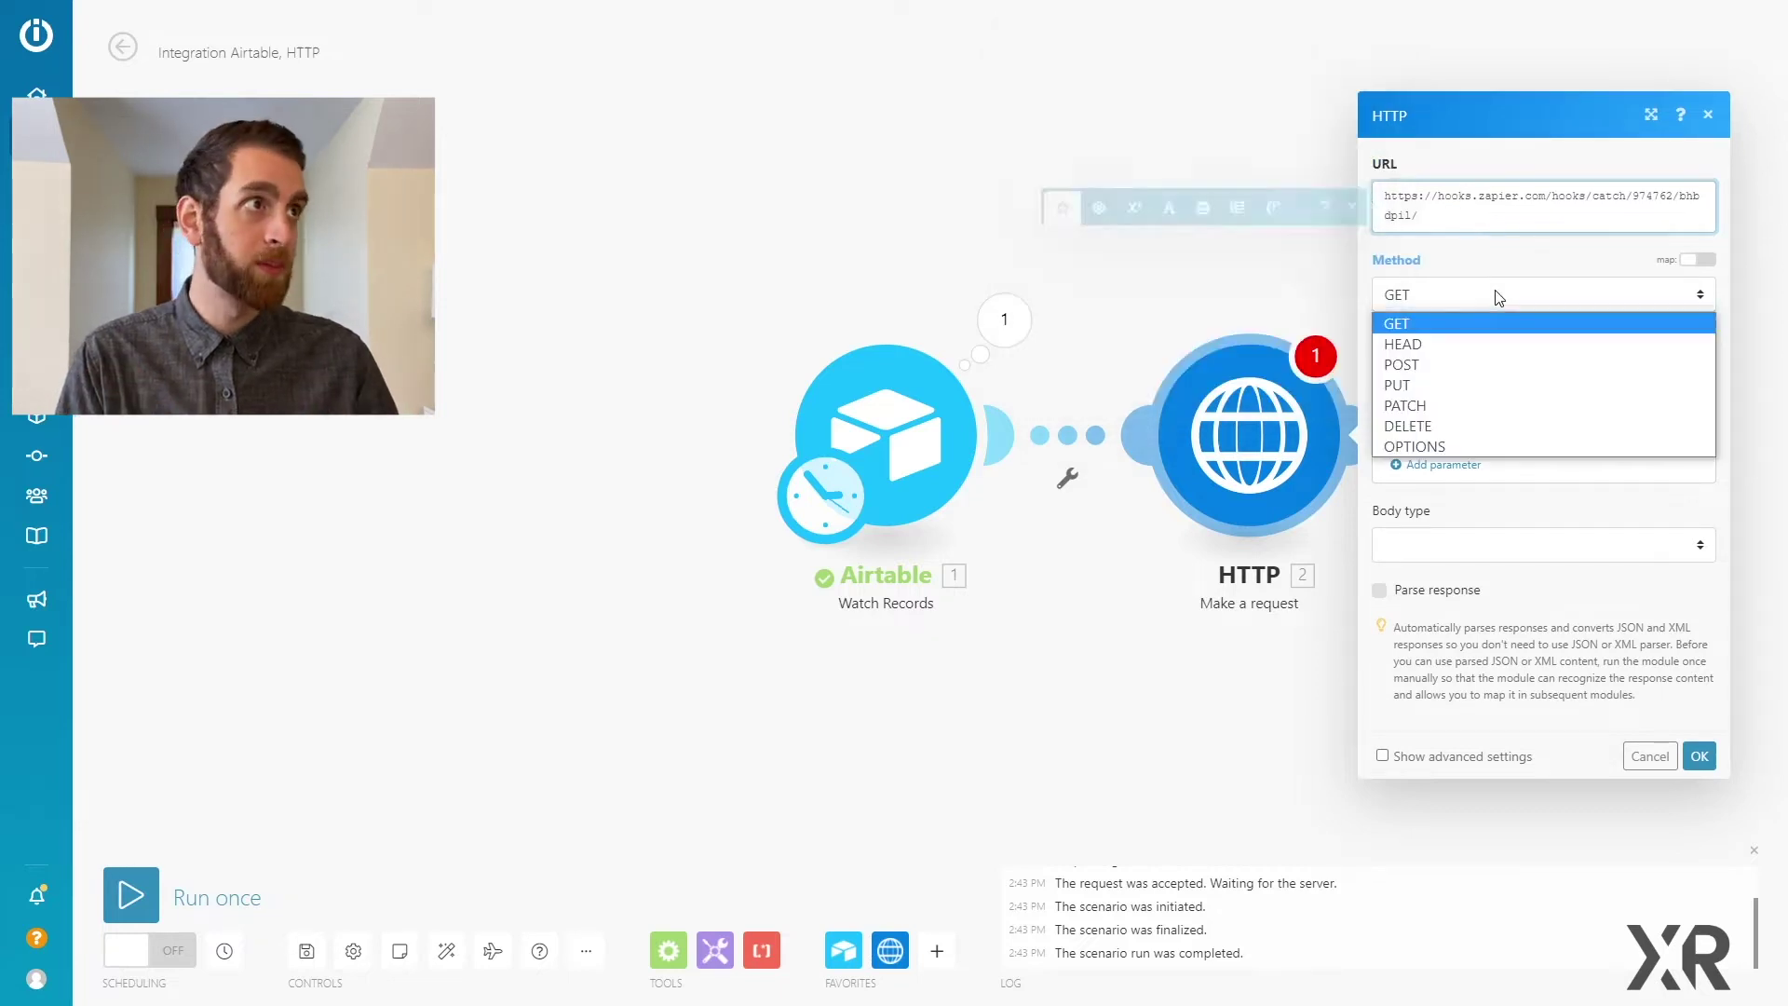
click(1449, 365)
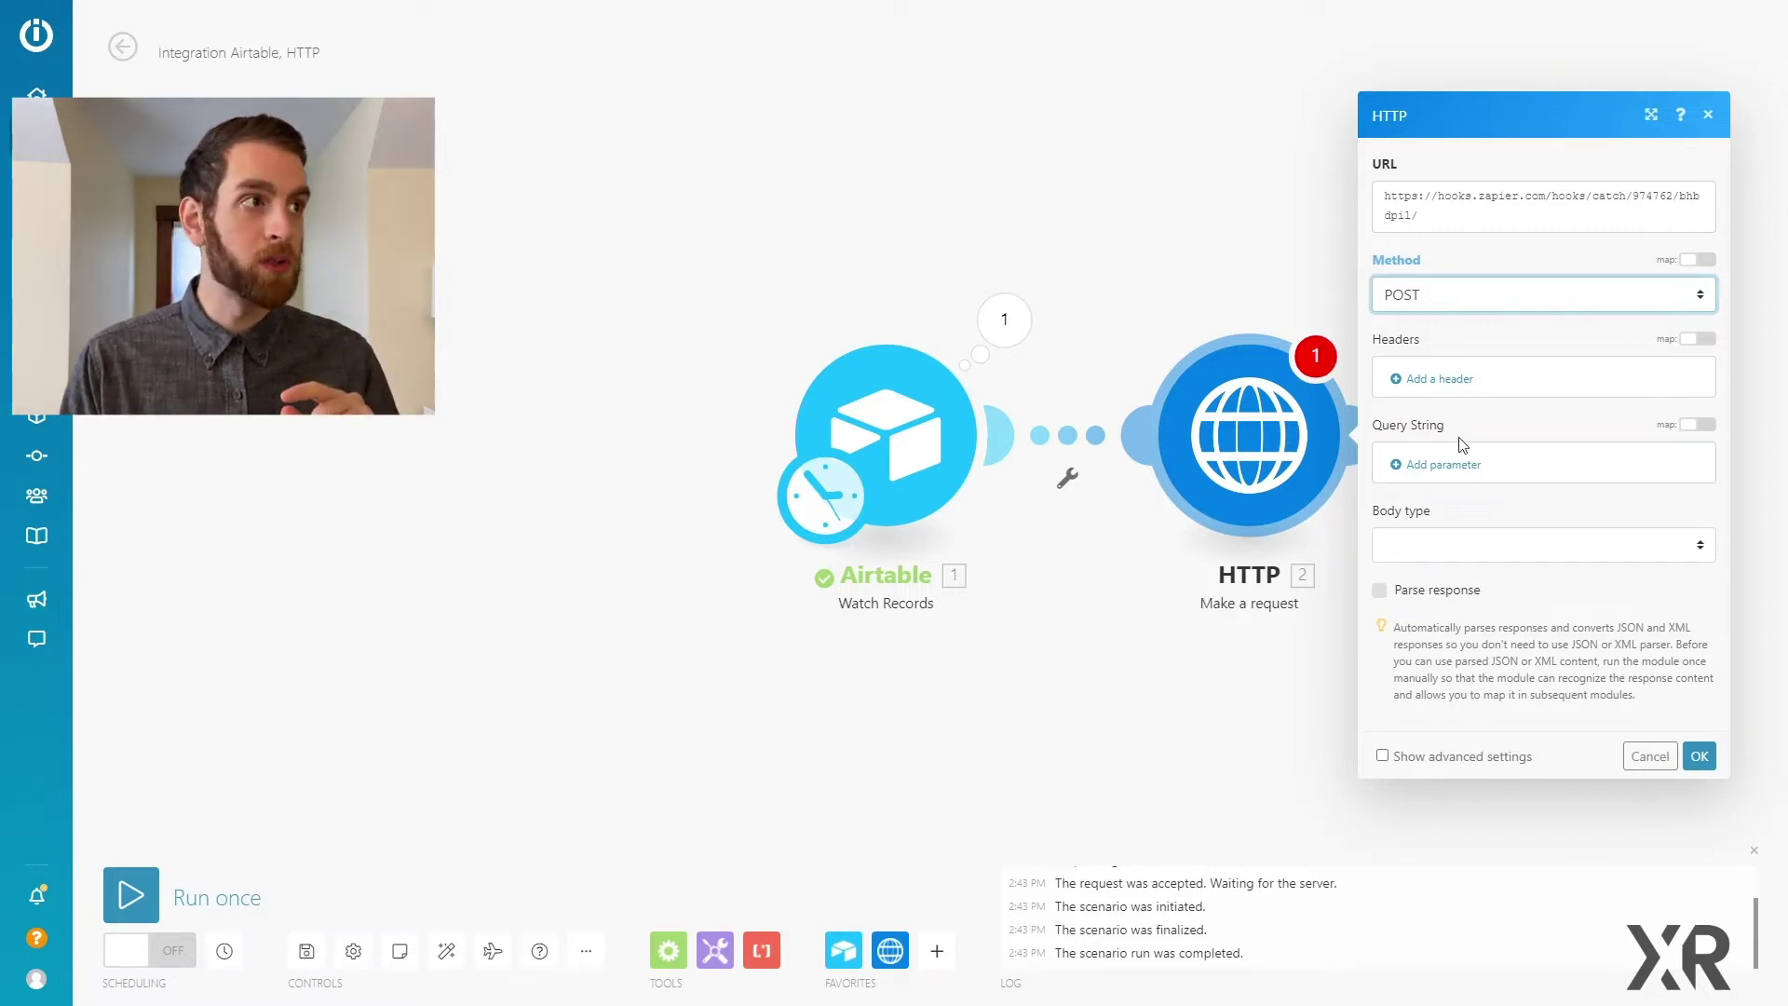
Step: Set the body to Multipart/form-data and add a Client text field mapped from Airtable's Client
click(1464, 554)
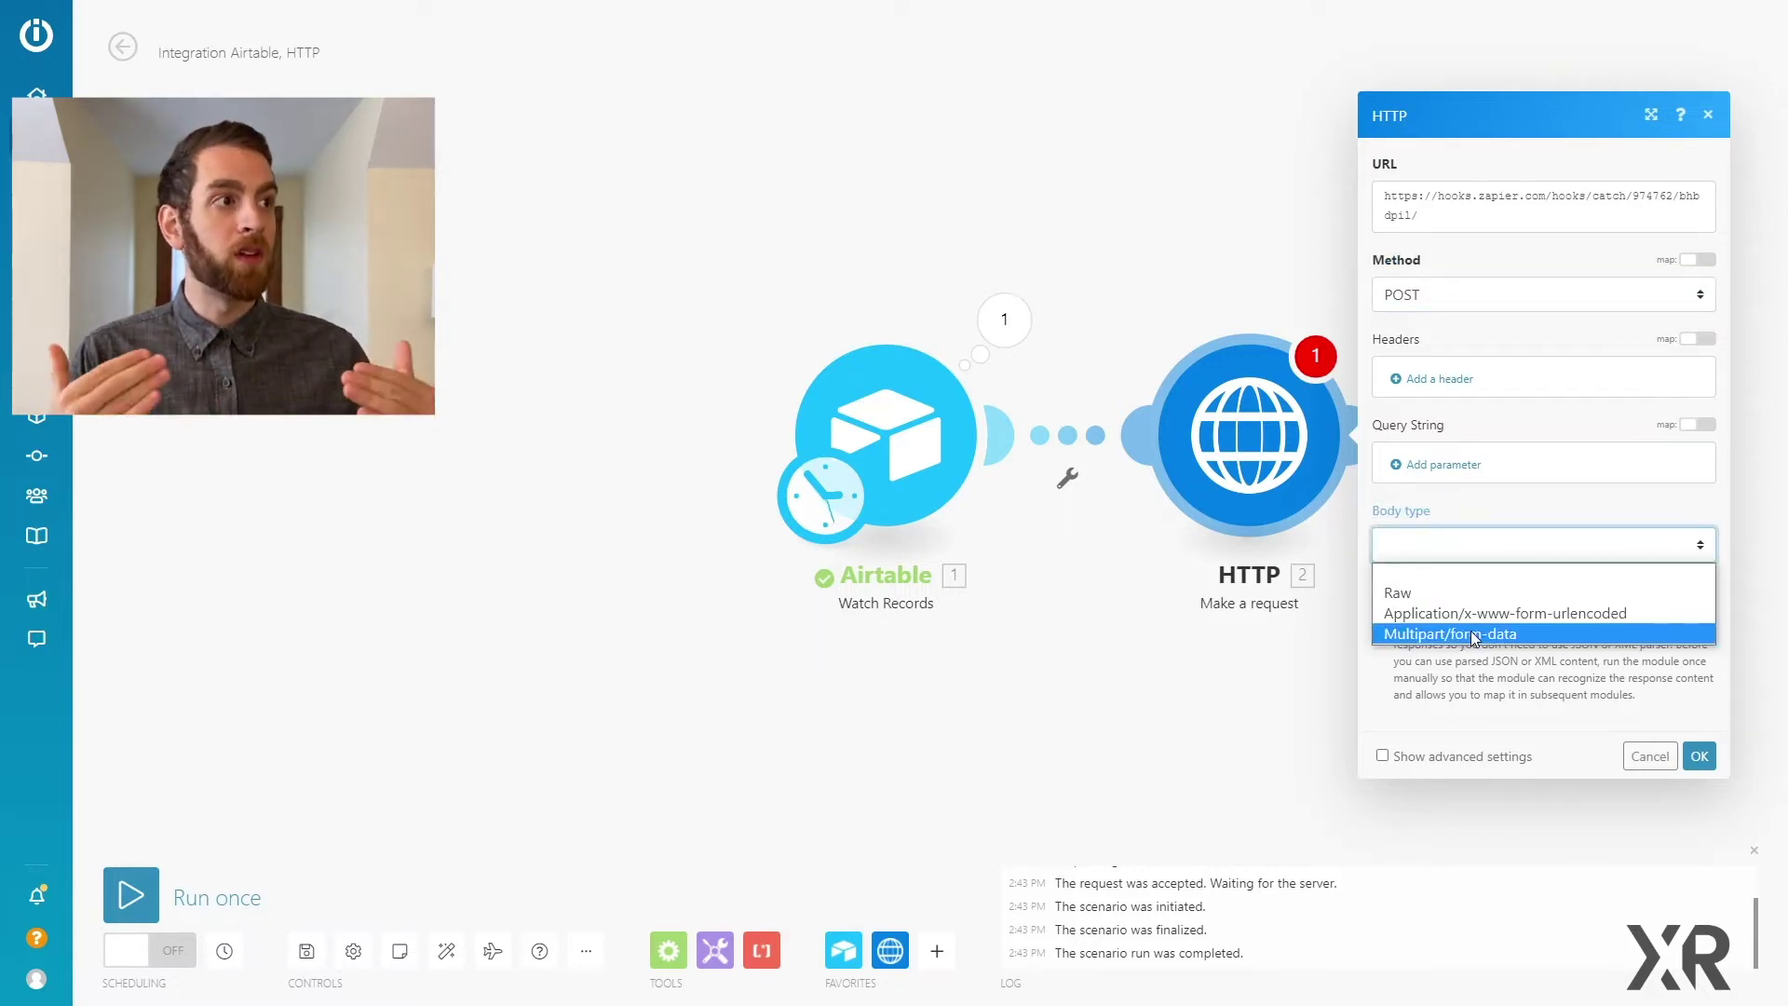
click(1472, 635)
click(1439, 588)
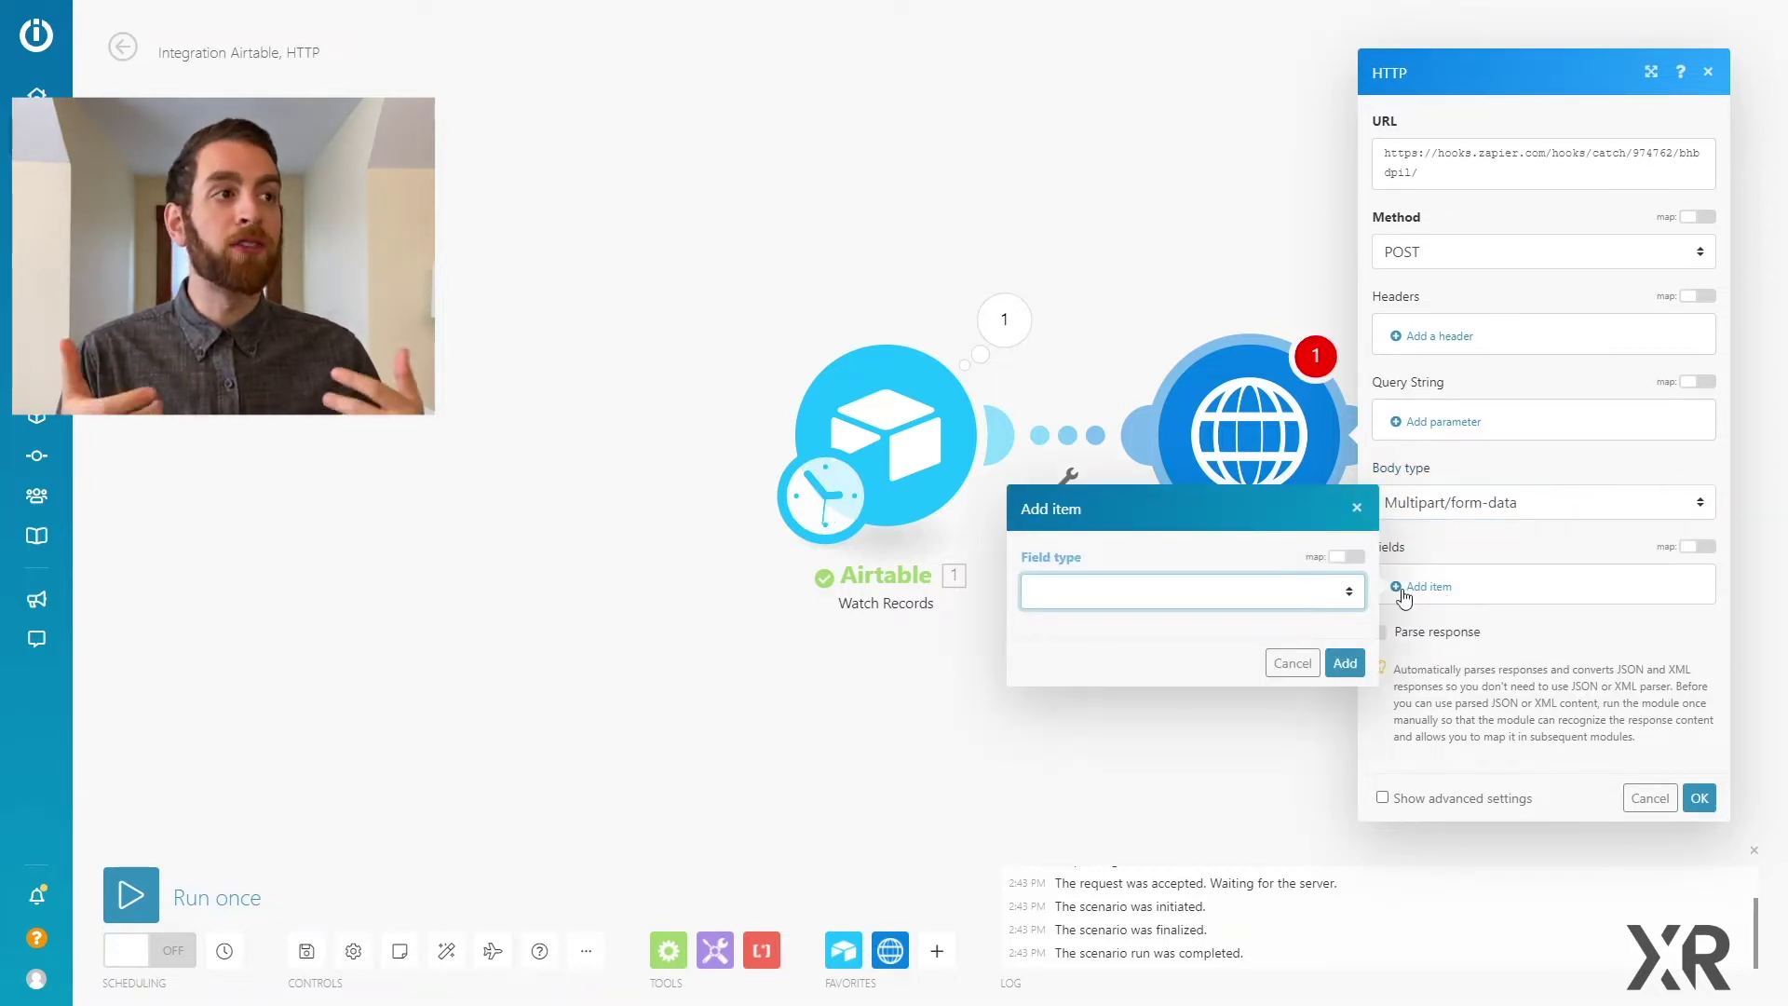
click(1287, 590)
click(1174, 641)
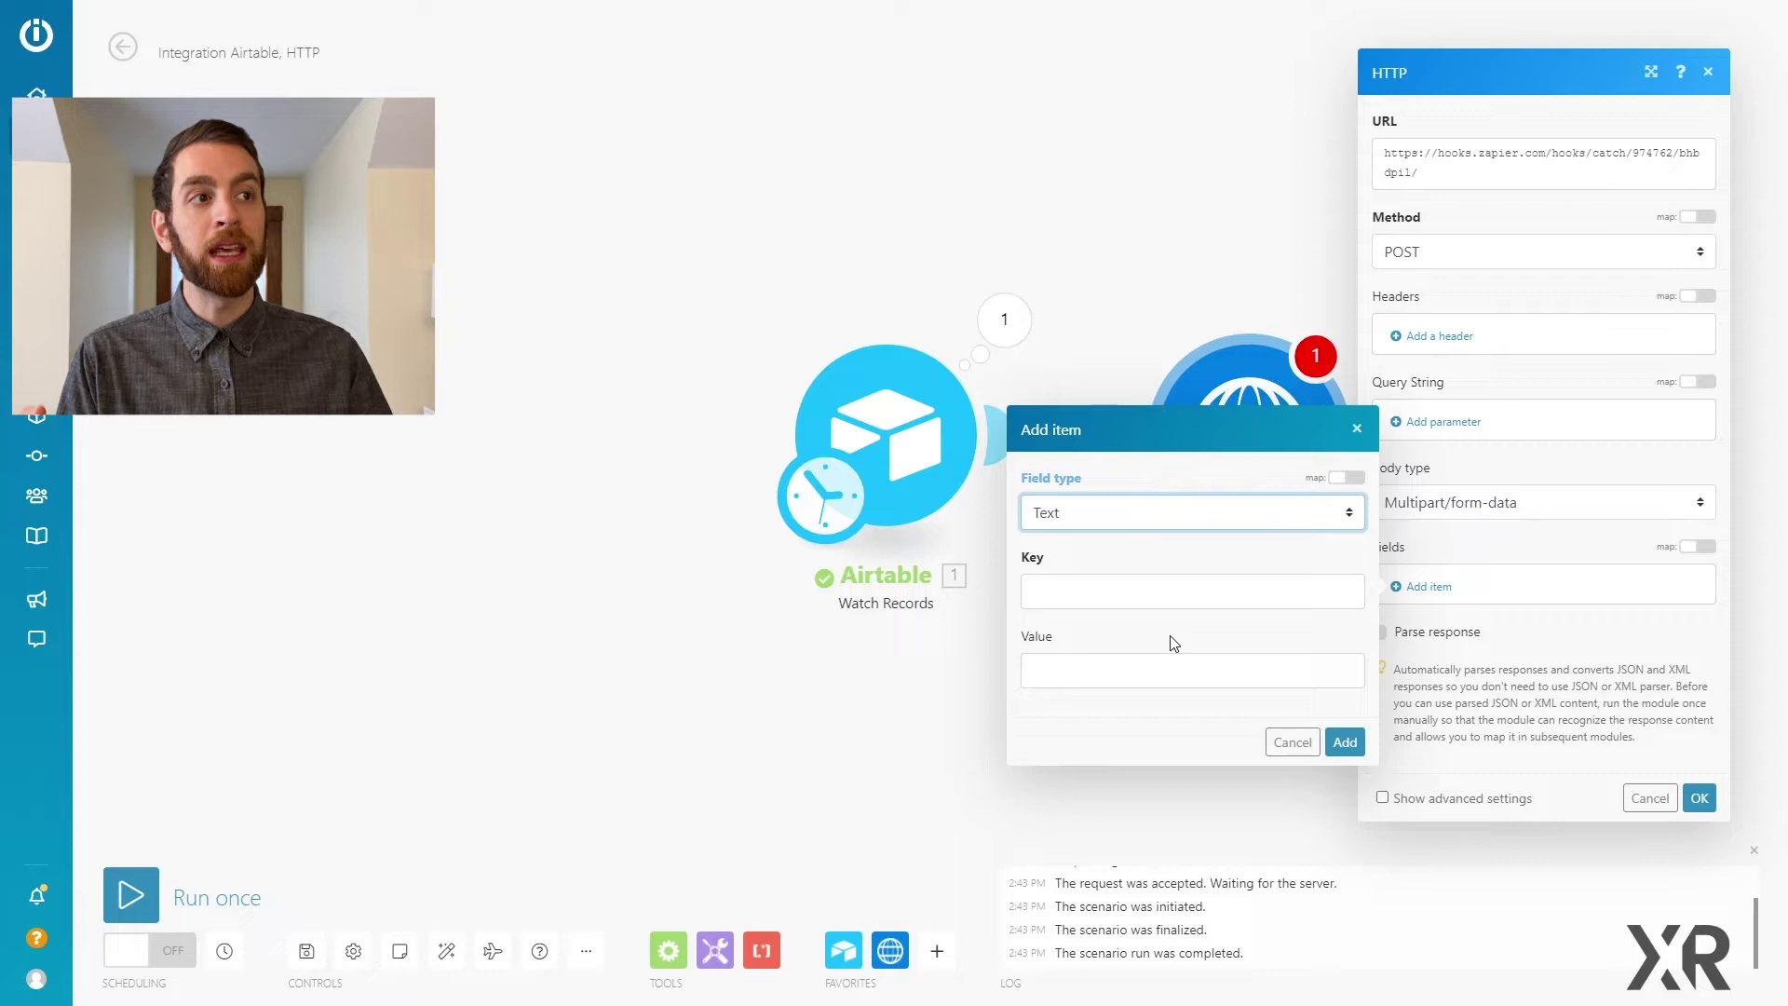
click(1124, 592)
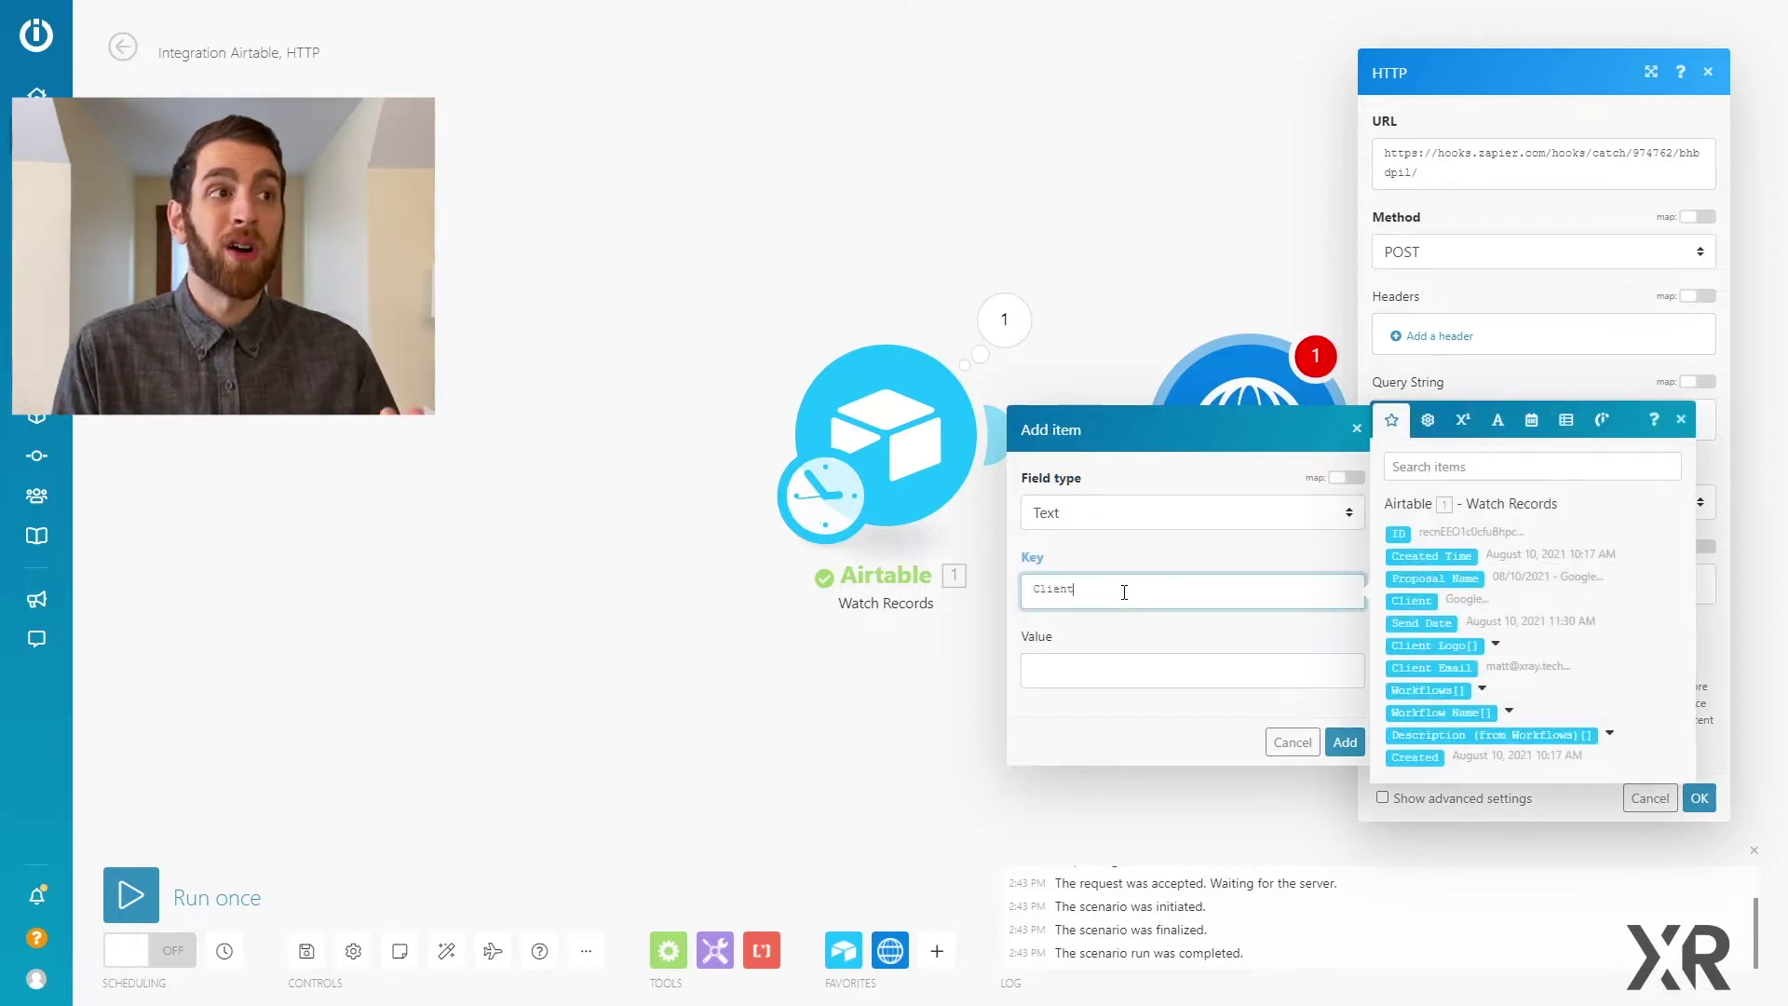
click(1086, 660)
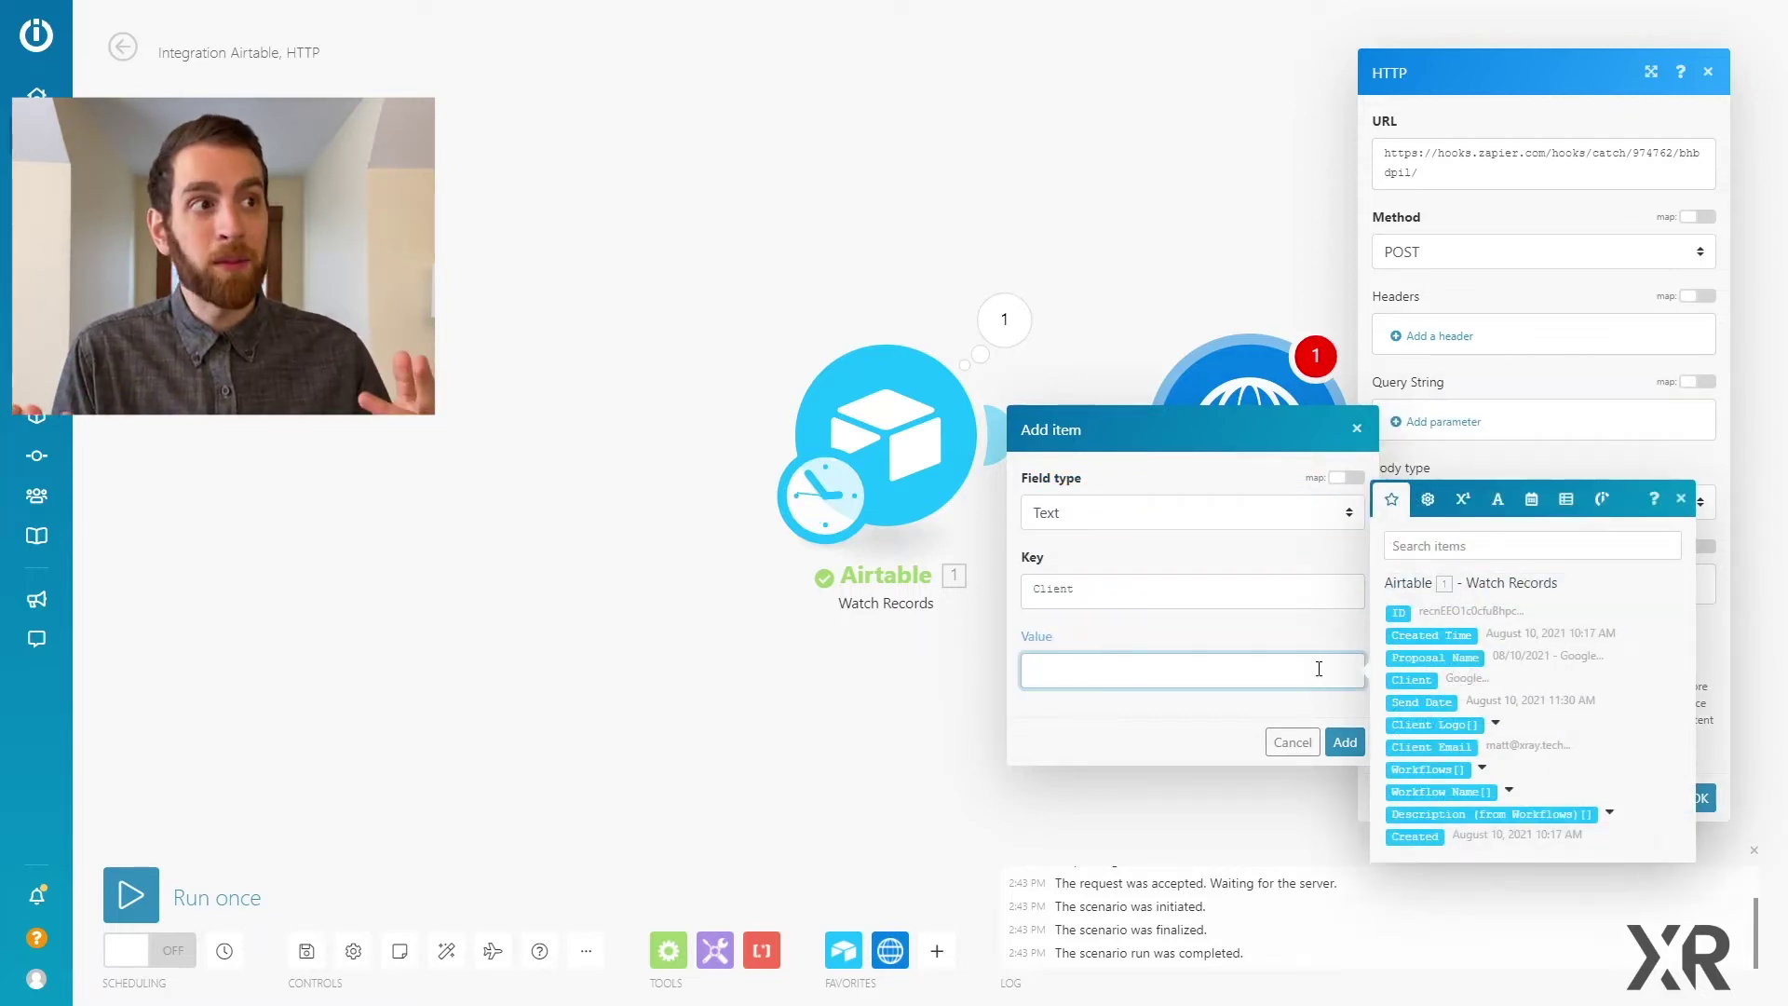
click(1411, 679)
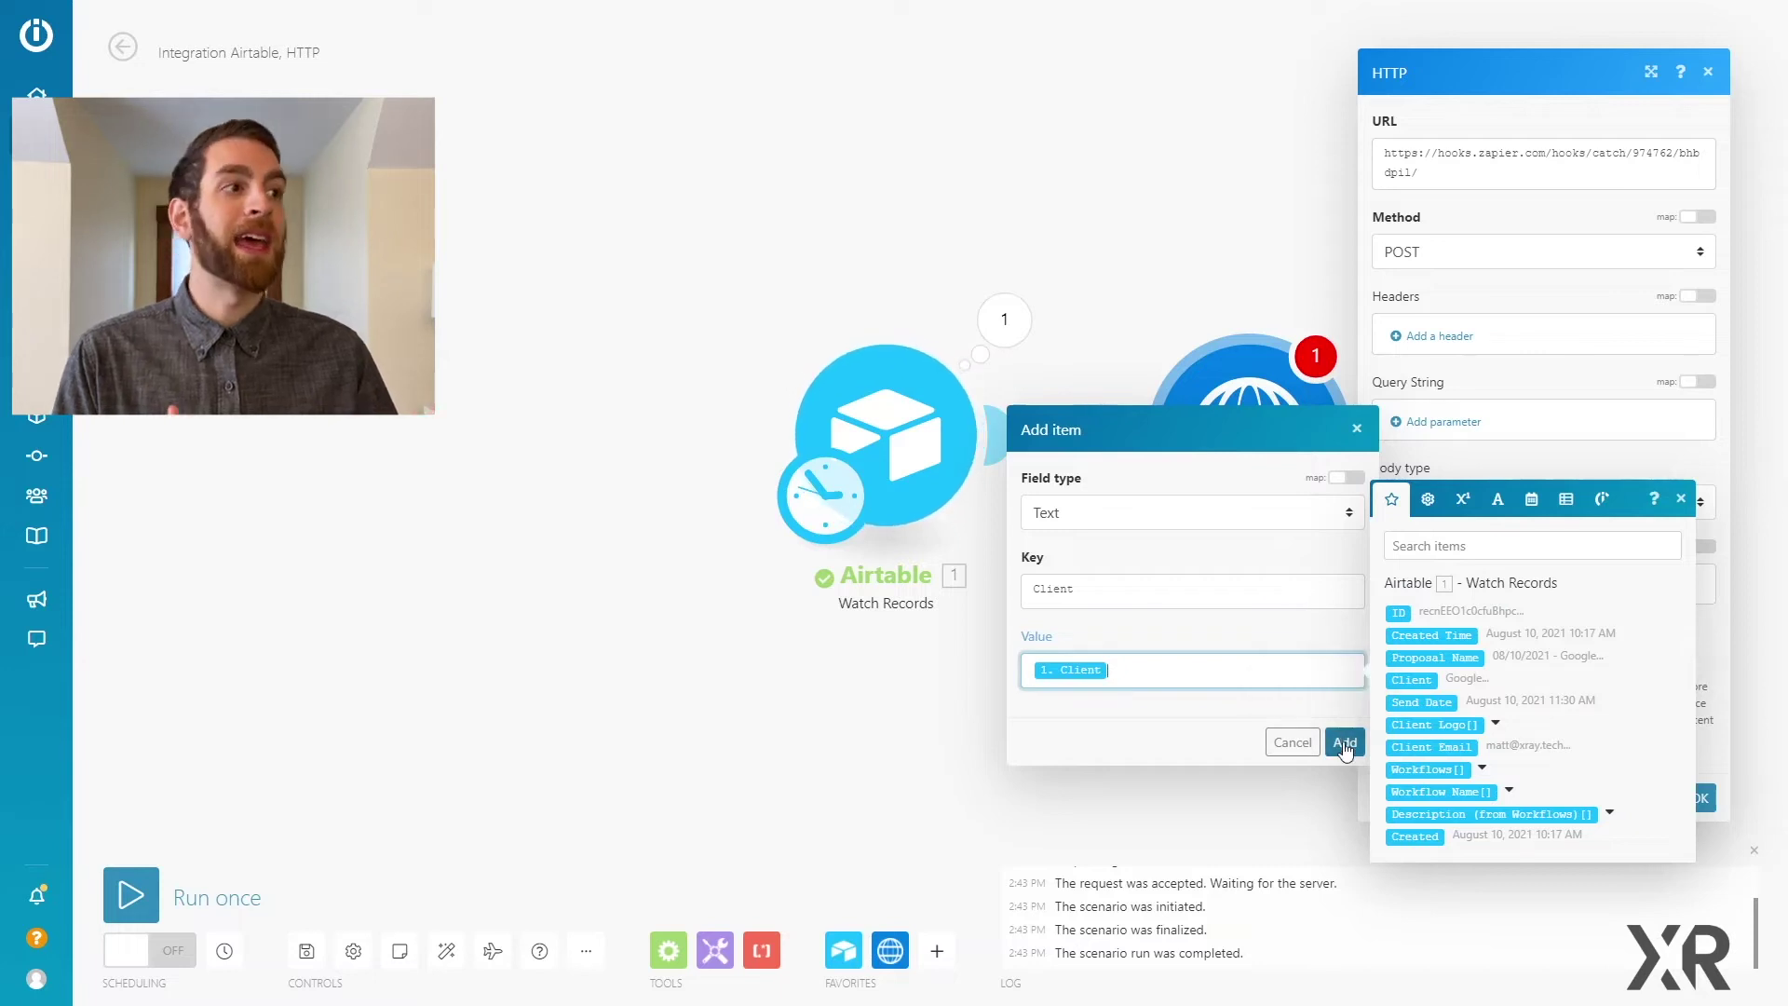
click(1345, 743)
Step: Add a Send Date text field mapped to Airtable's Send Date
click(1440, 622)
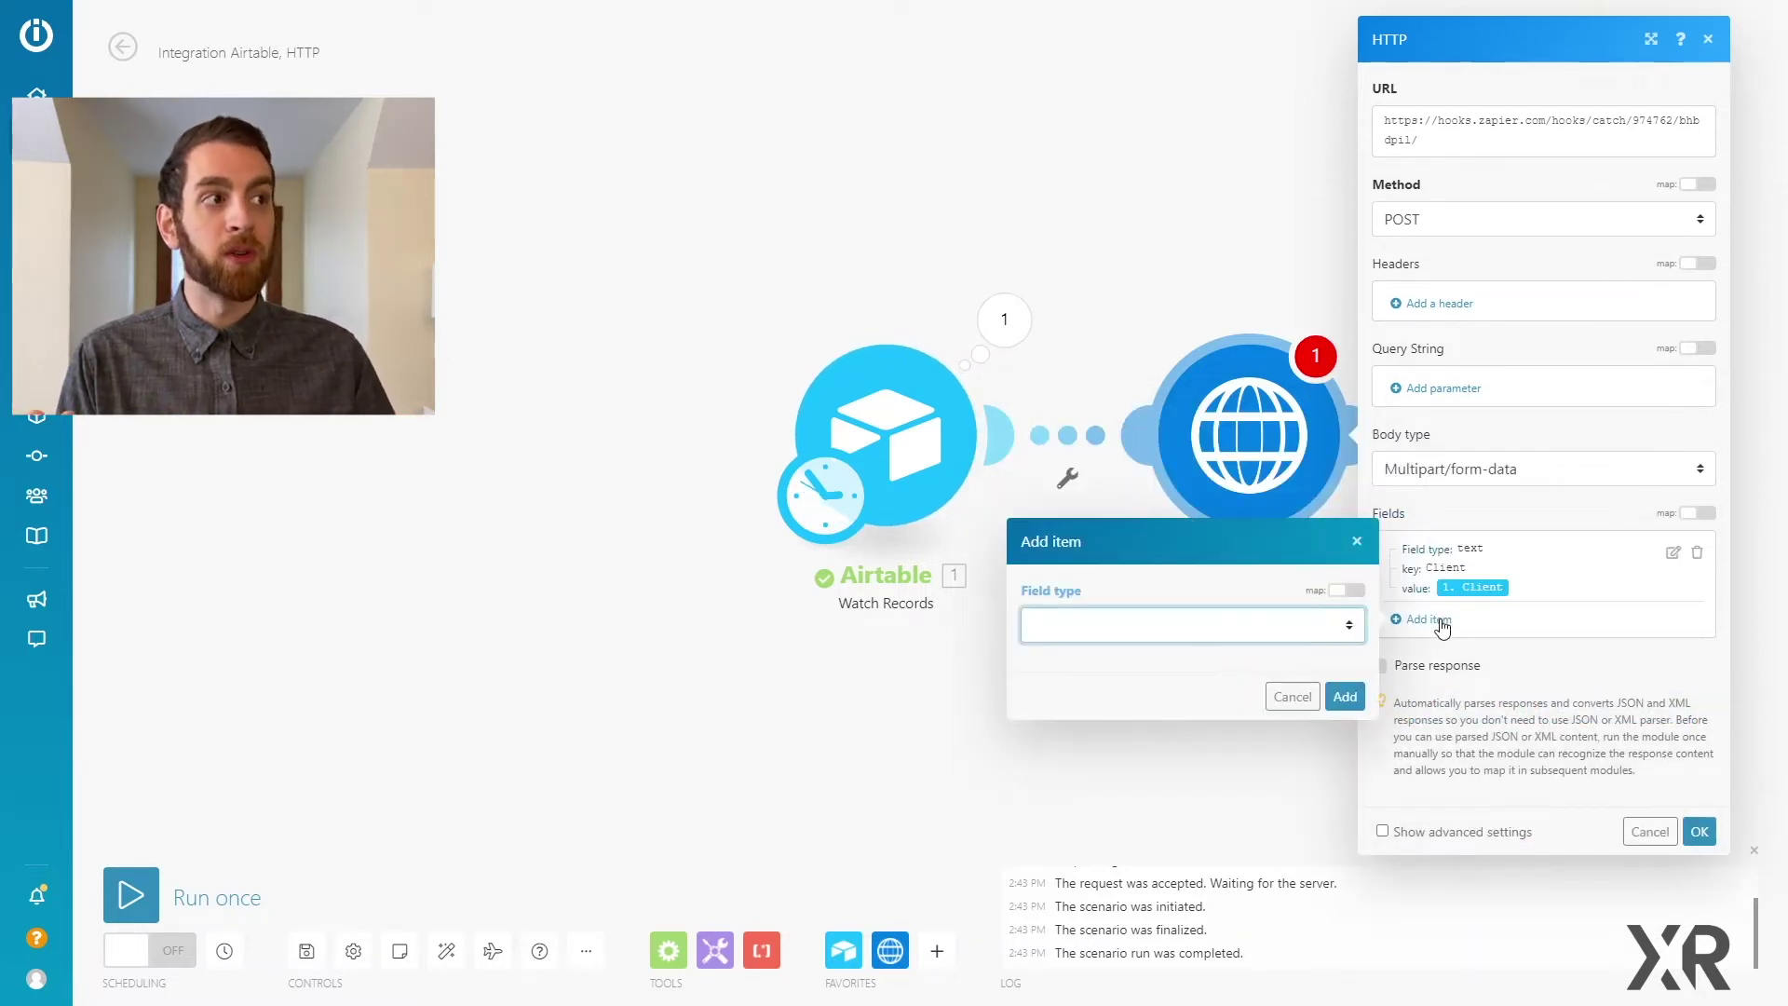
click(1158, 626)
click(1114, 665)
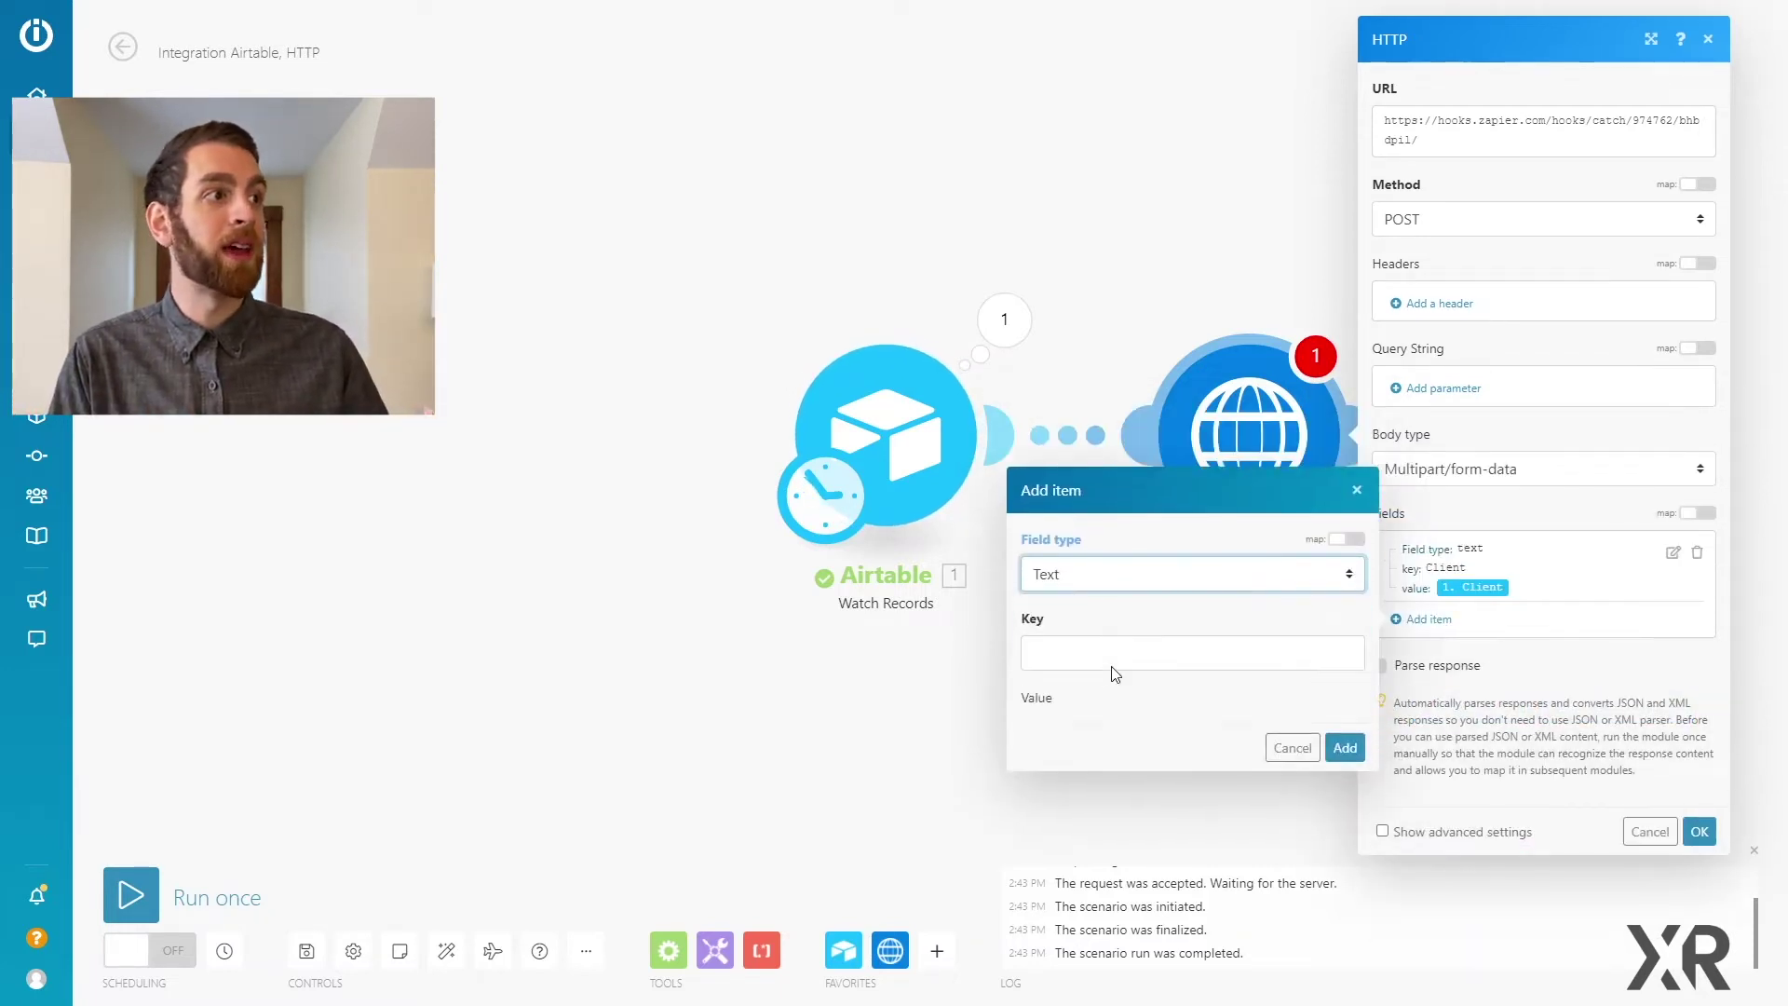
click(1113, 620)
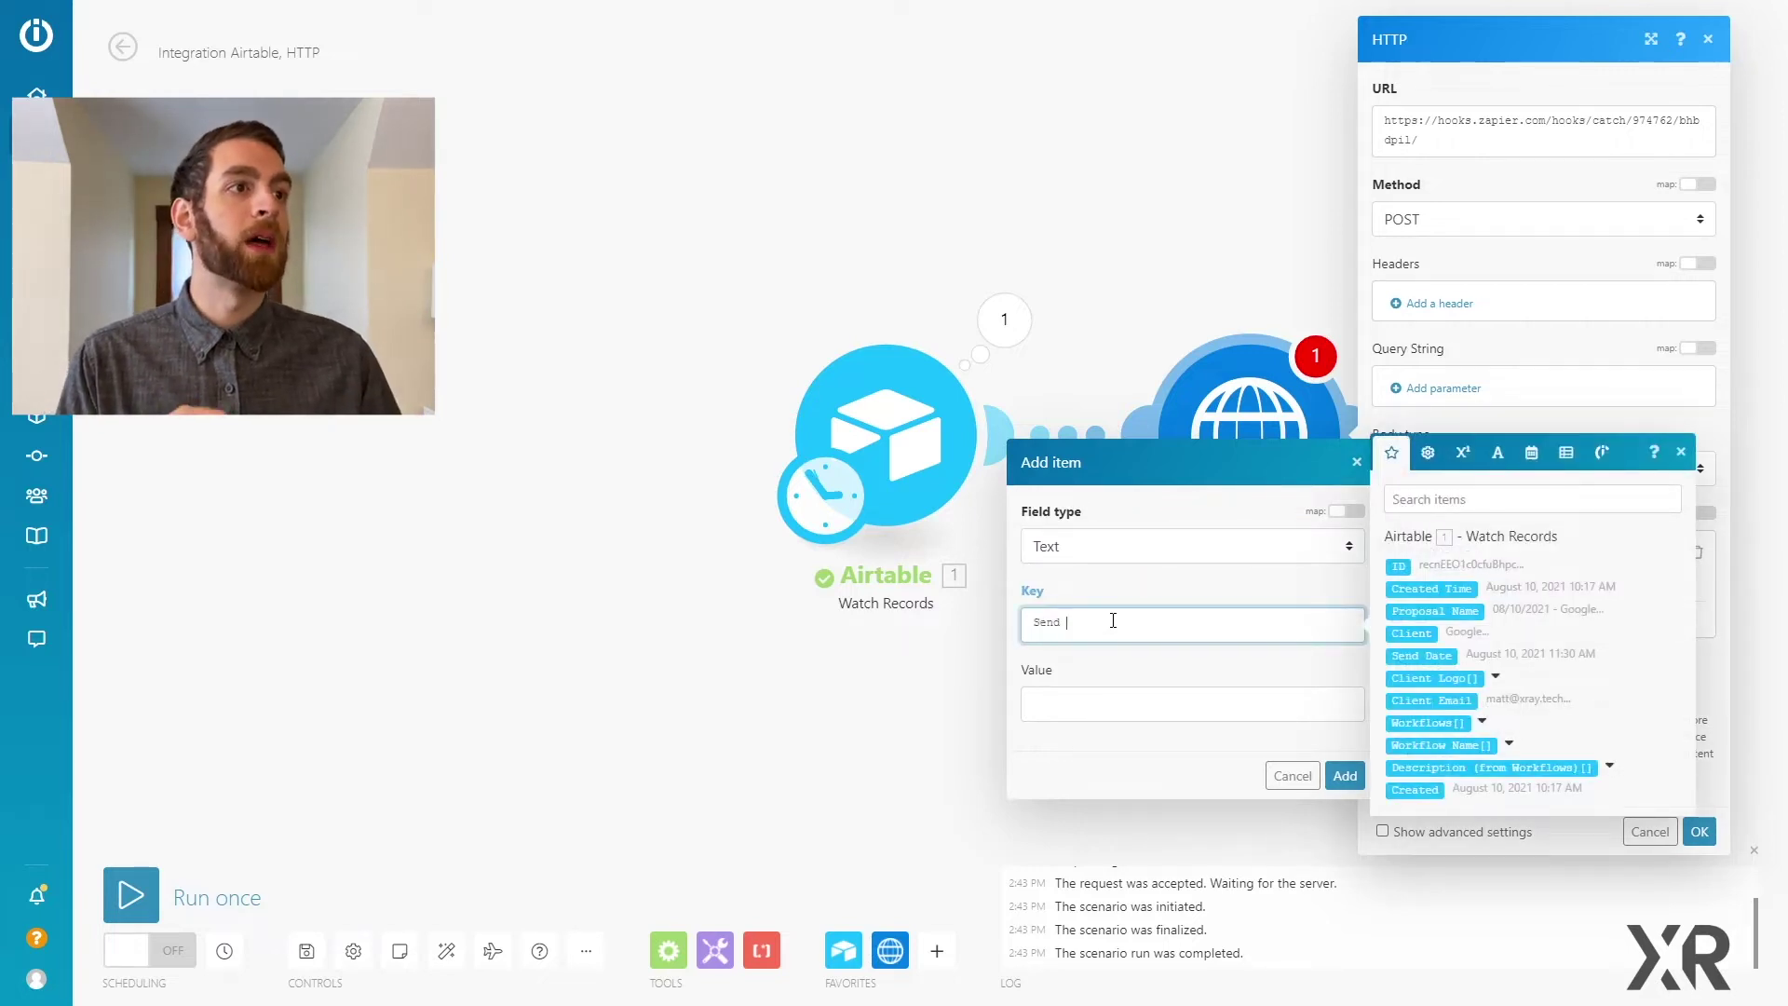
click(1113, 695)
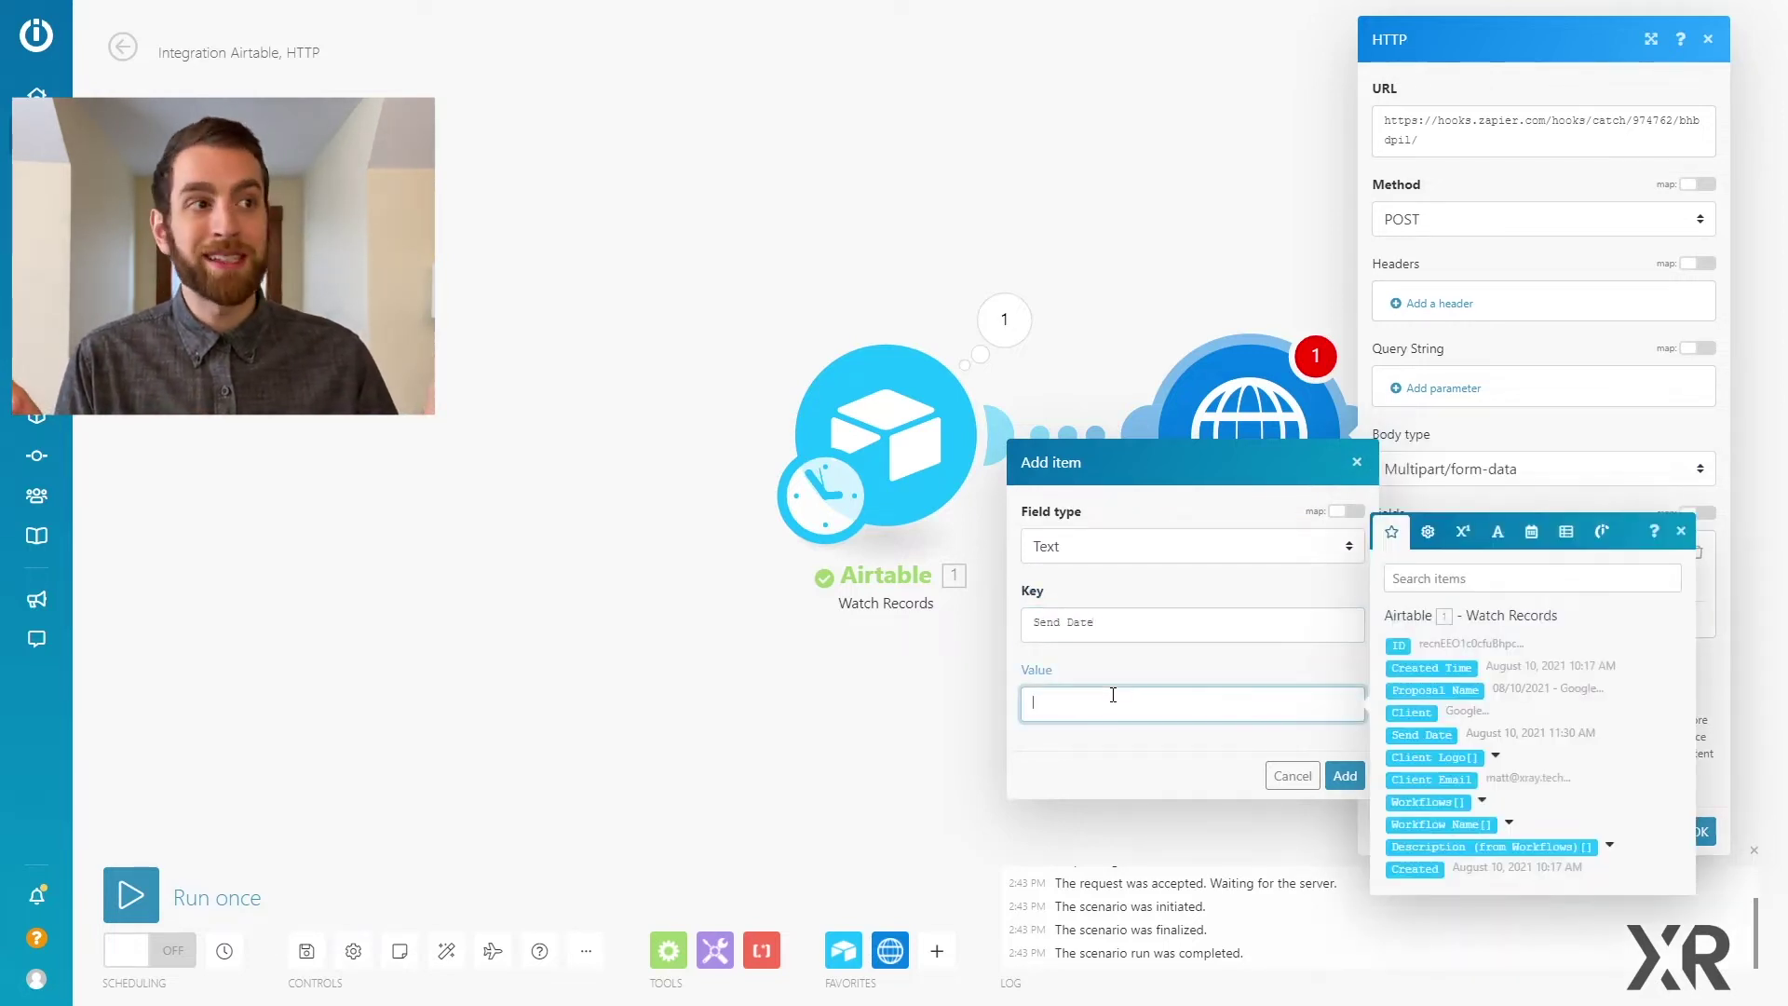
click(1413, 736)
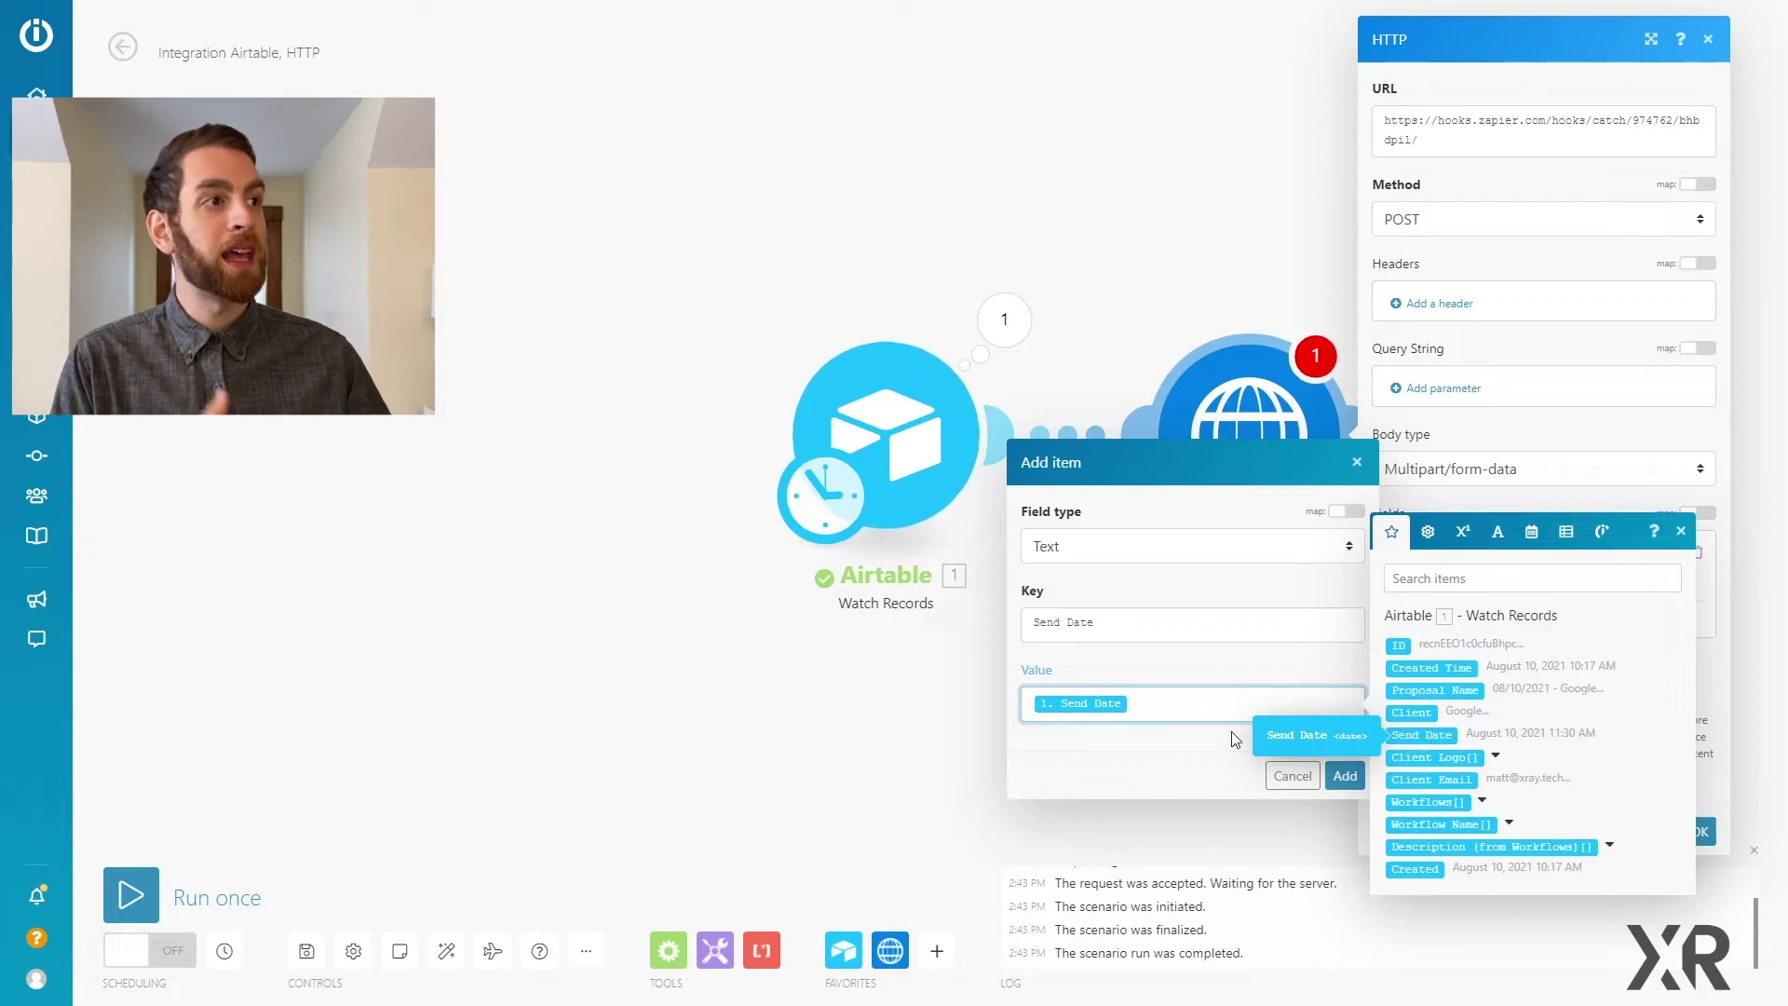
click(1339, 776)
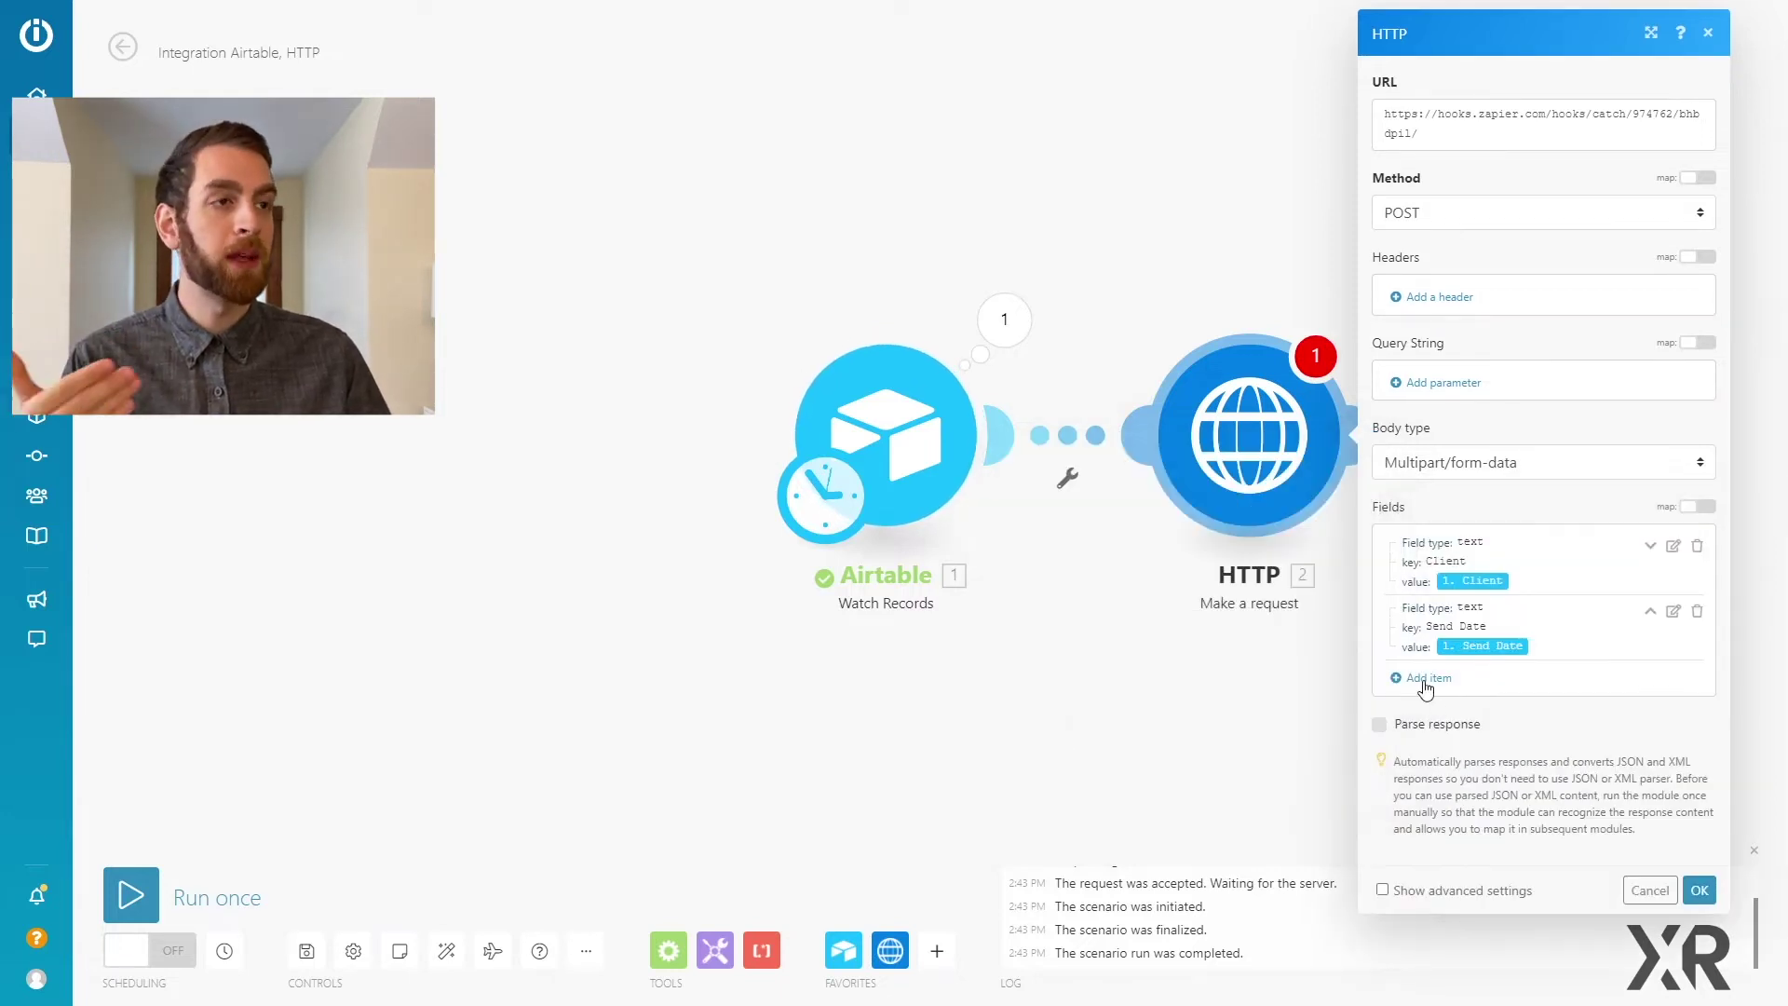
Step: Add a Project Type text field mapped to Workflow Name[1], then confirm the HTTP settings with OK
click(1424, 679)
click(1301, 683)
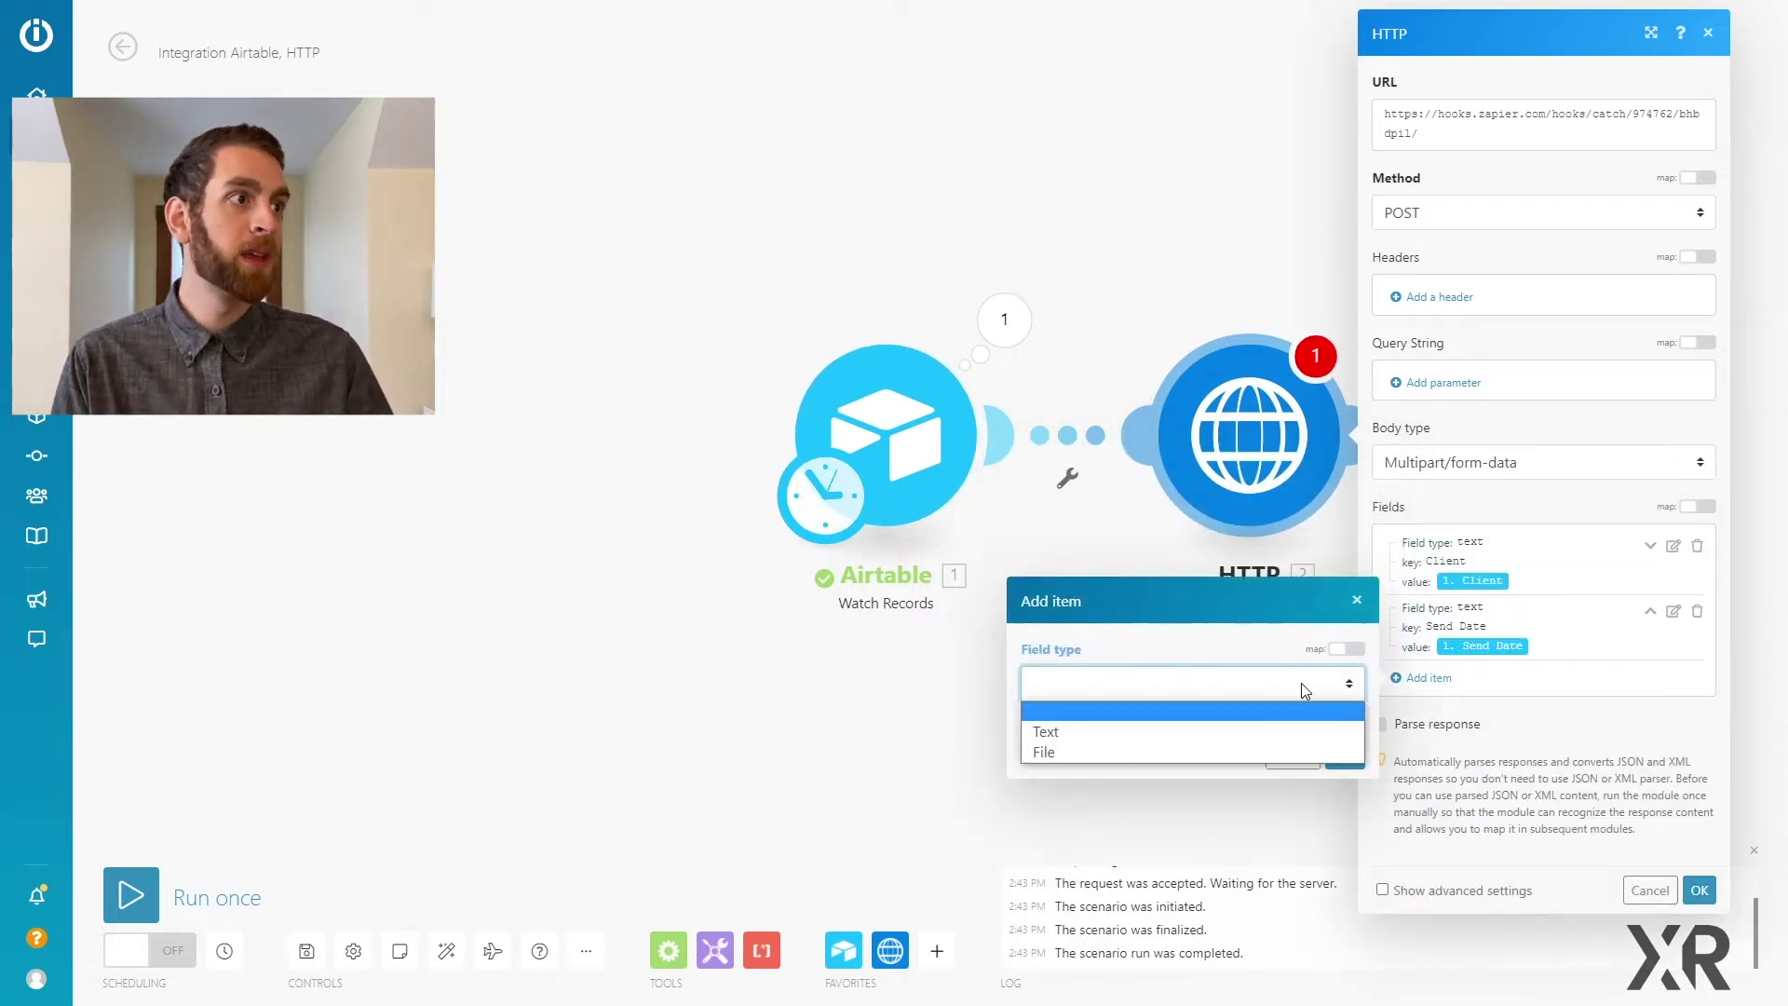
click(1211, 728)
click(1198, 686)
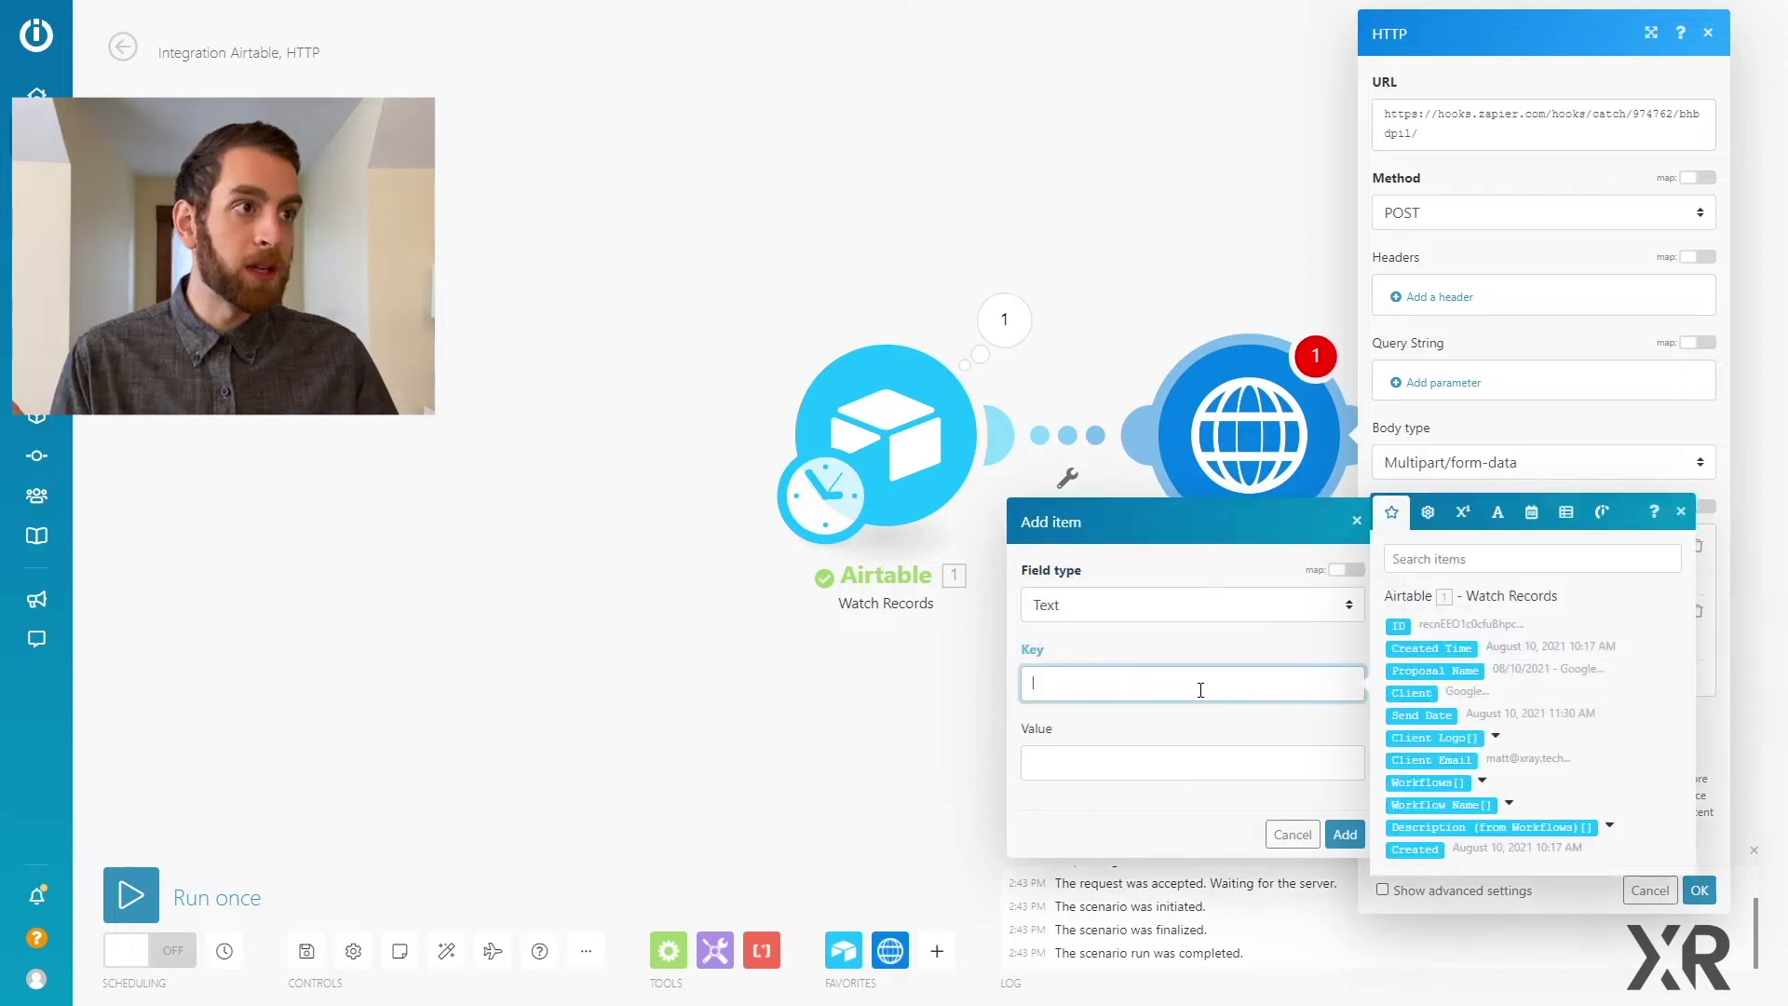
text(Eroj)
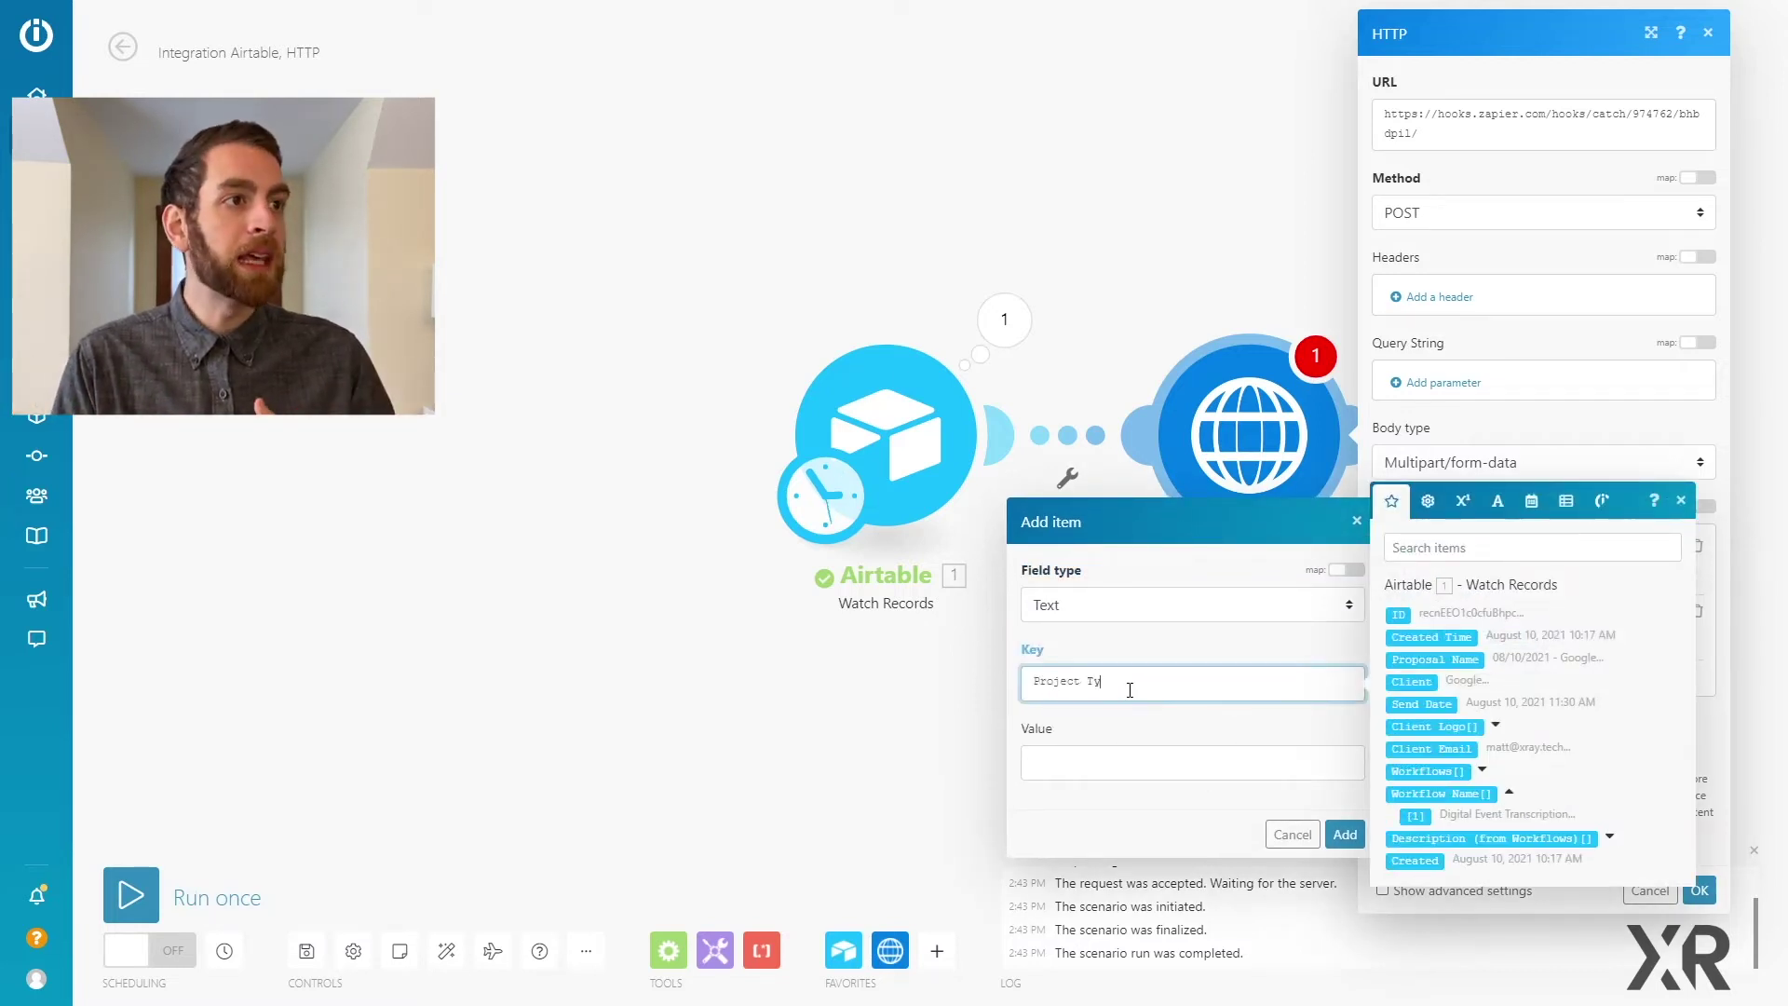
click(1041, 775)
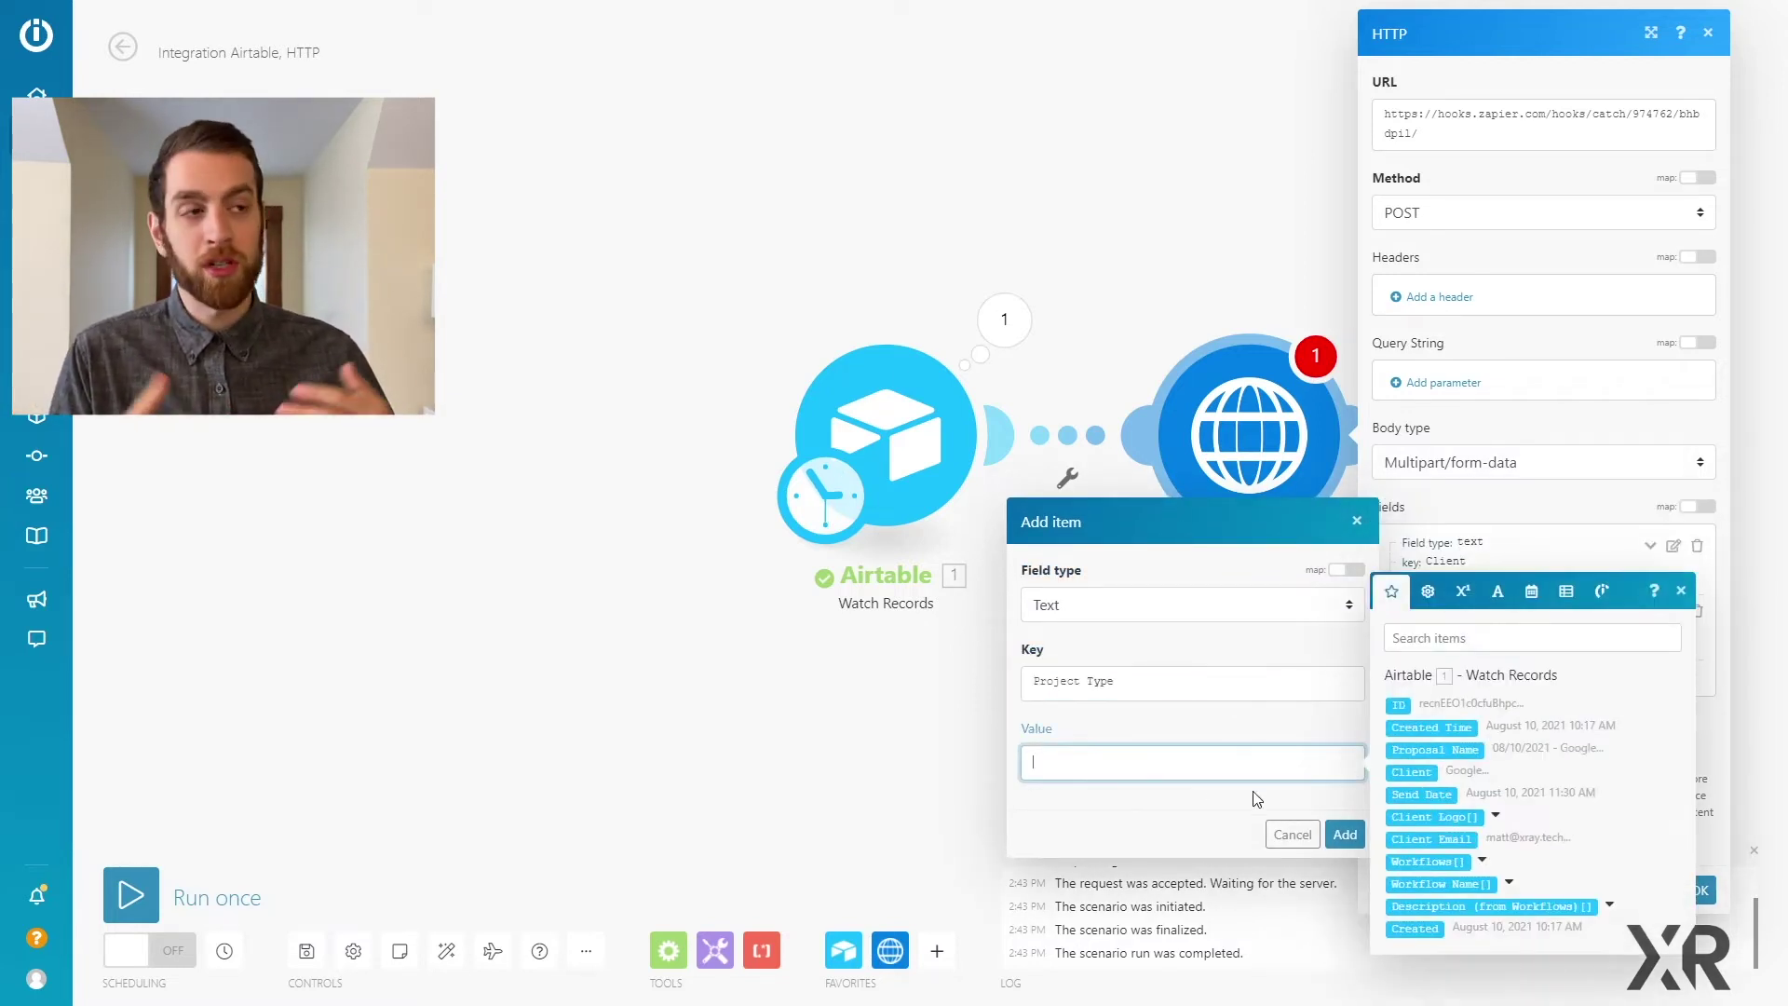
click(1418, 895)
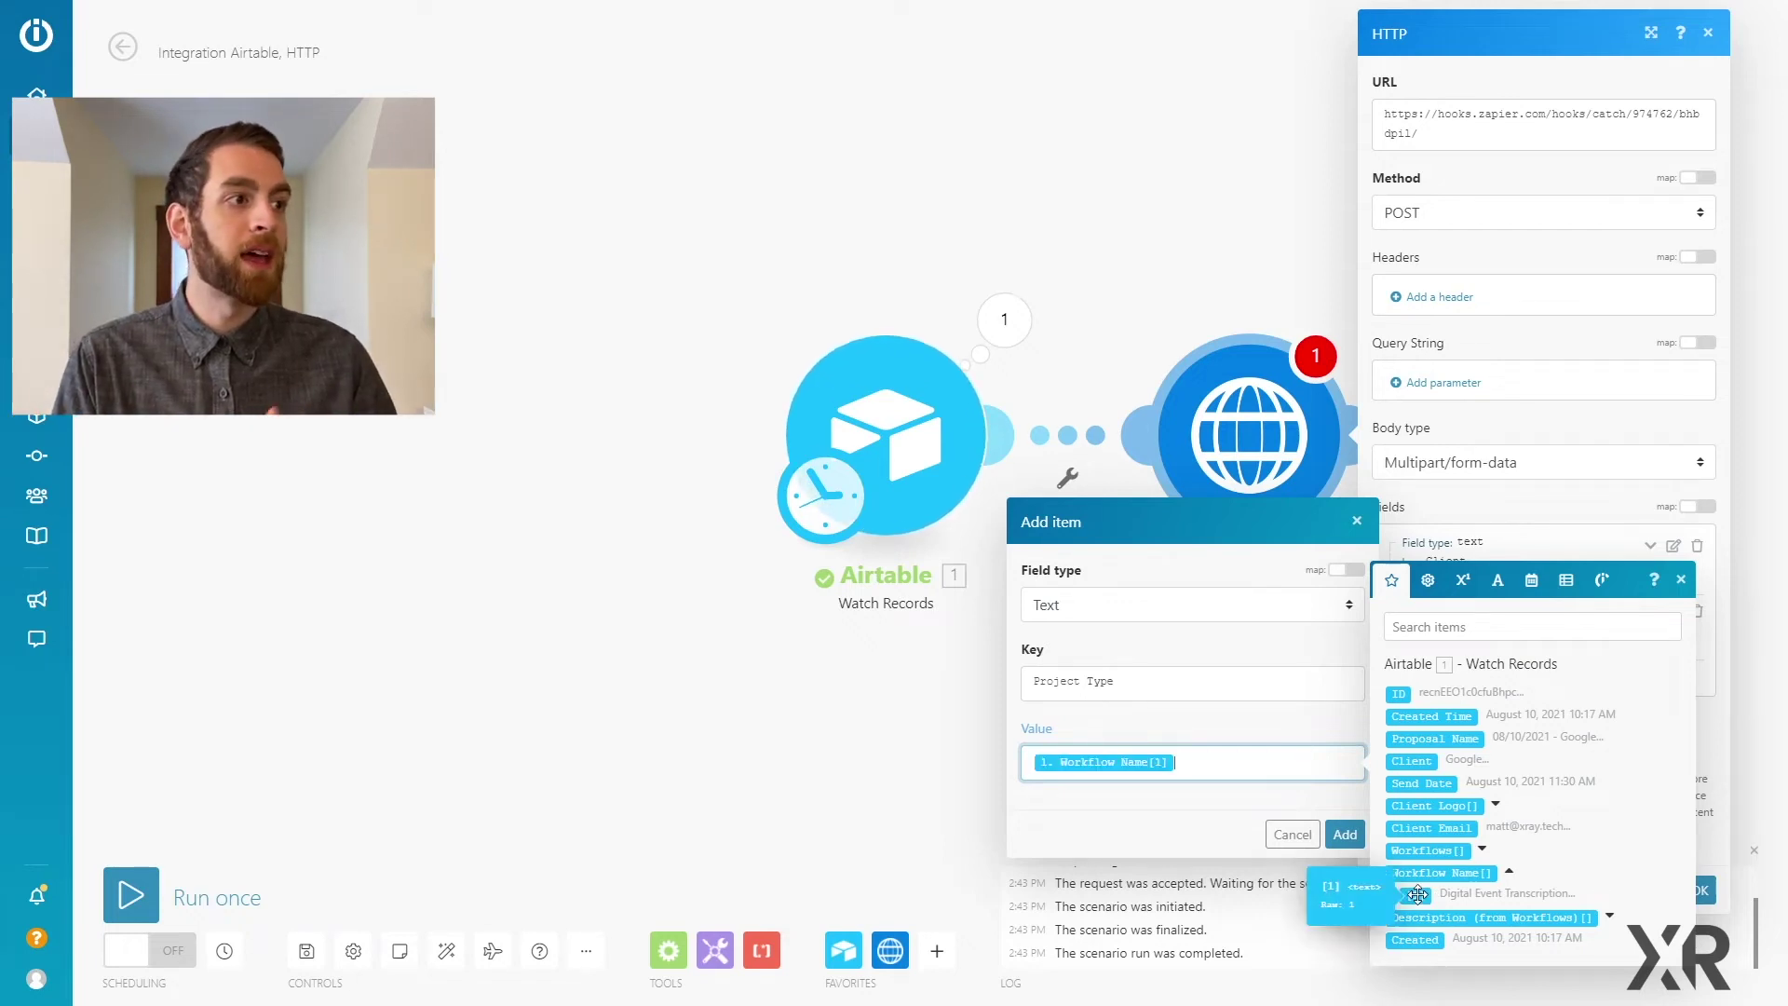
click(1355, 836)
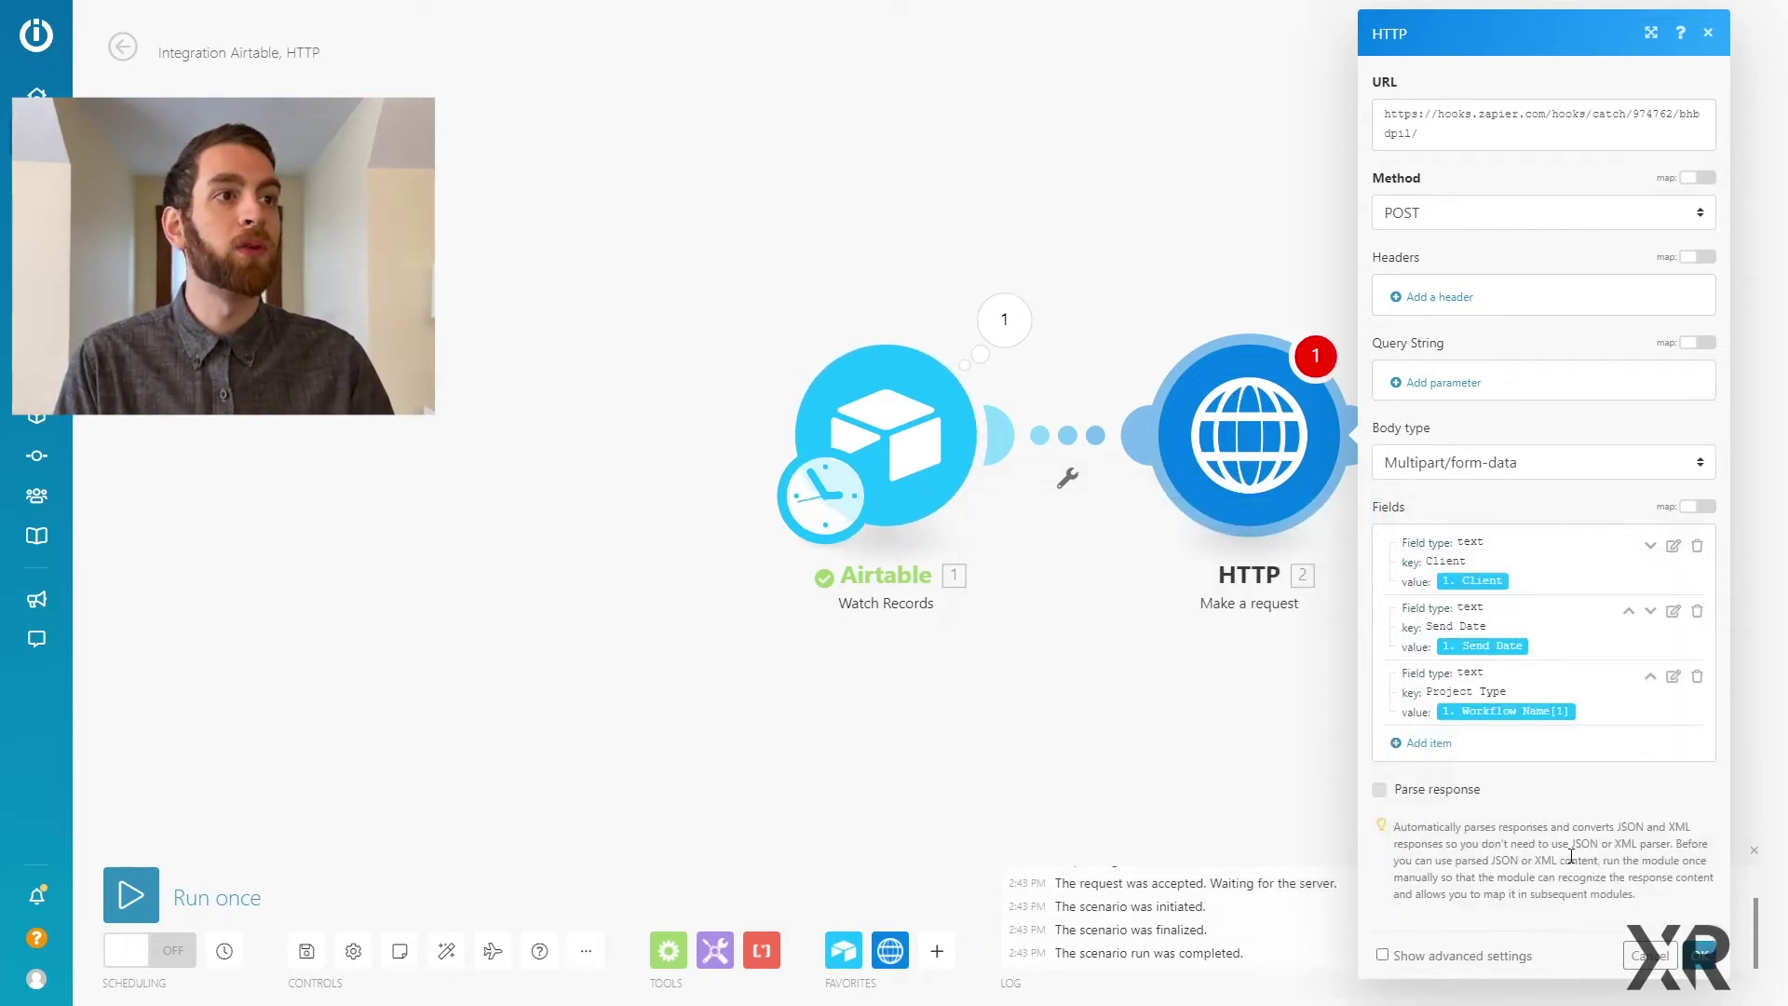
click(1701, 955)
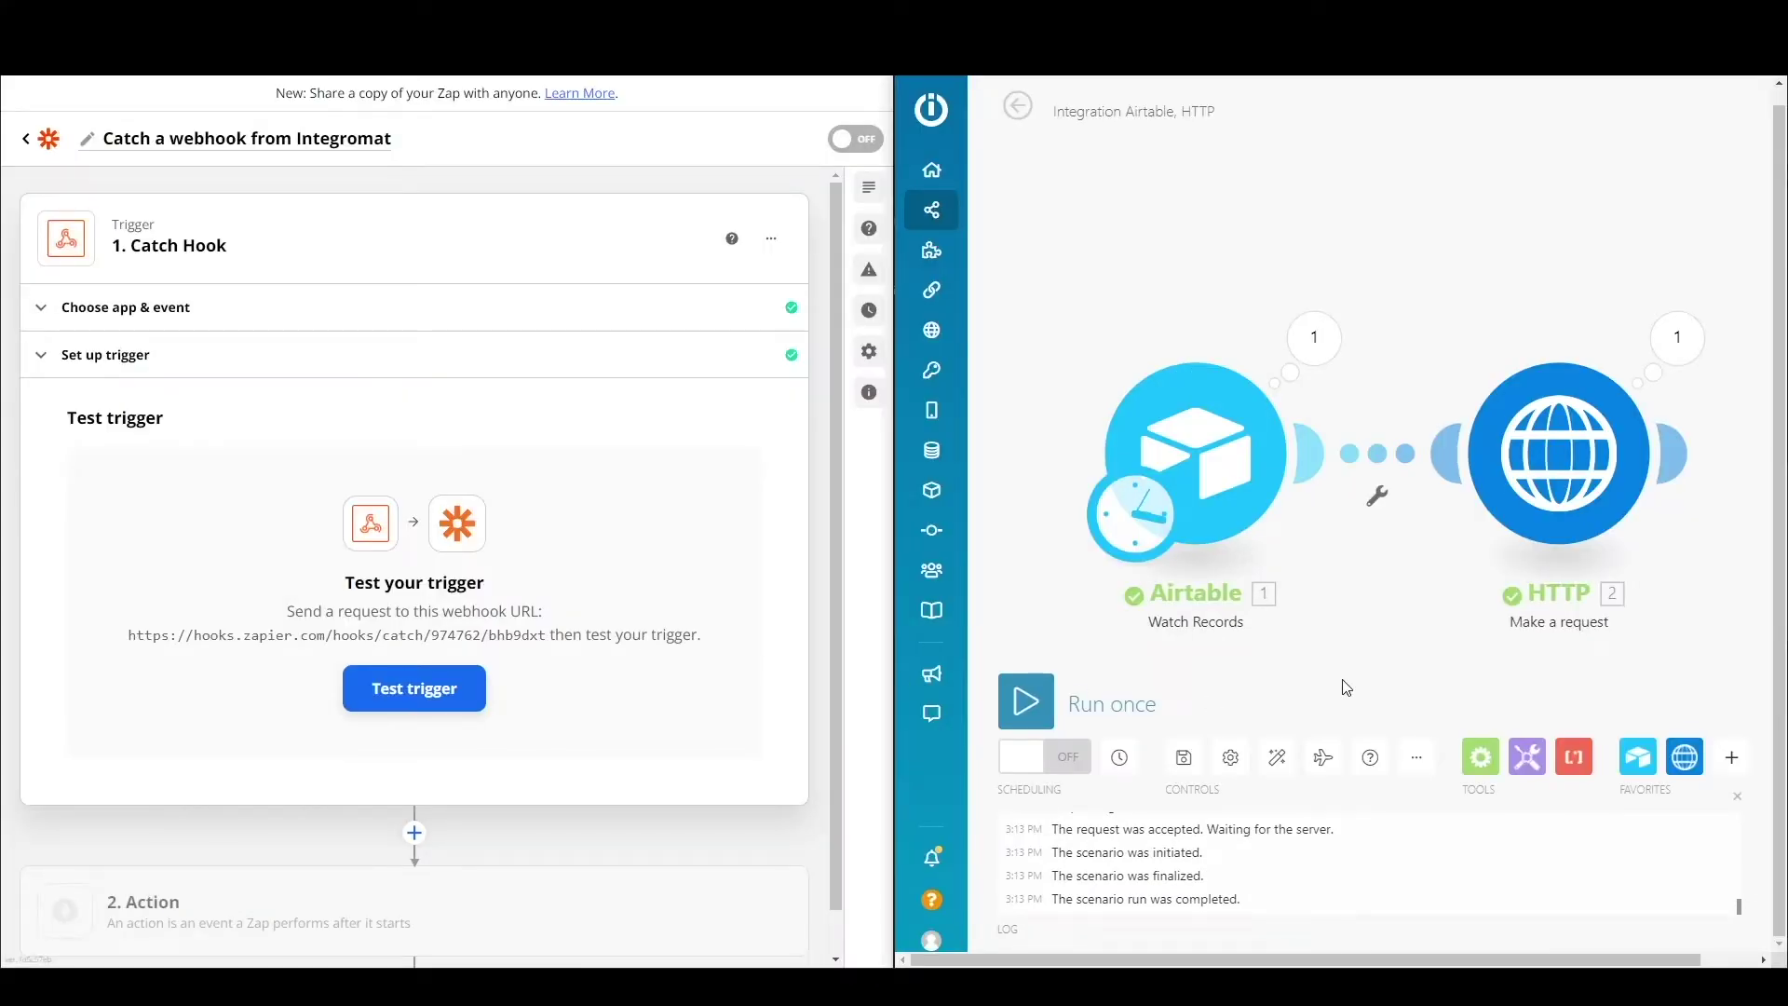
Step: Run the scenario once and test the Catch Hook, capturing Client Google and Project Type Tutorial Making
click(1044, 718)
click(467, 690)
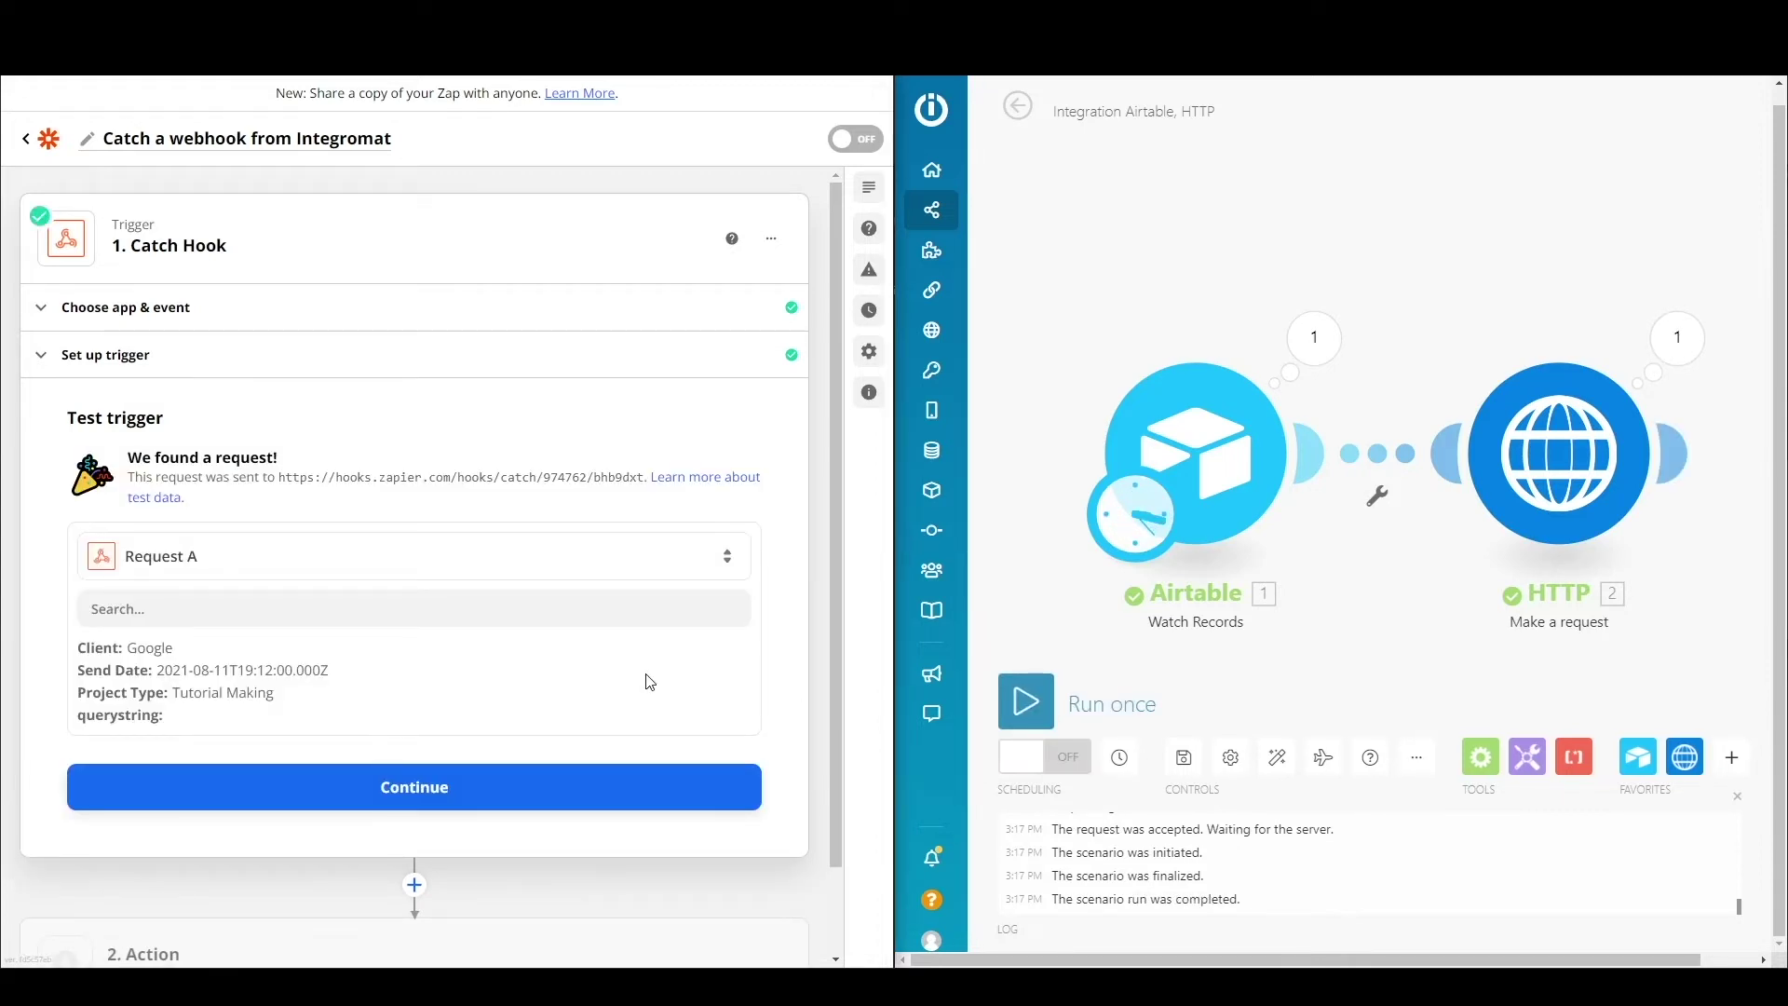
click(591, 792)
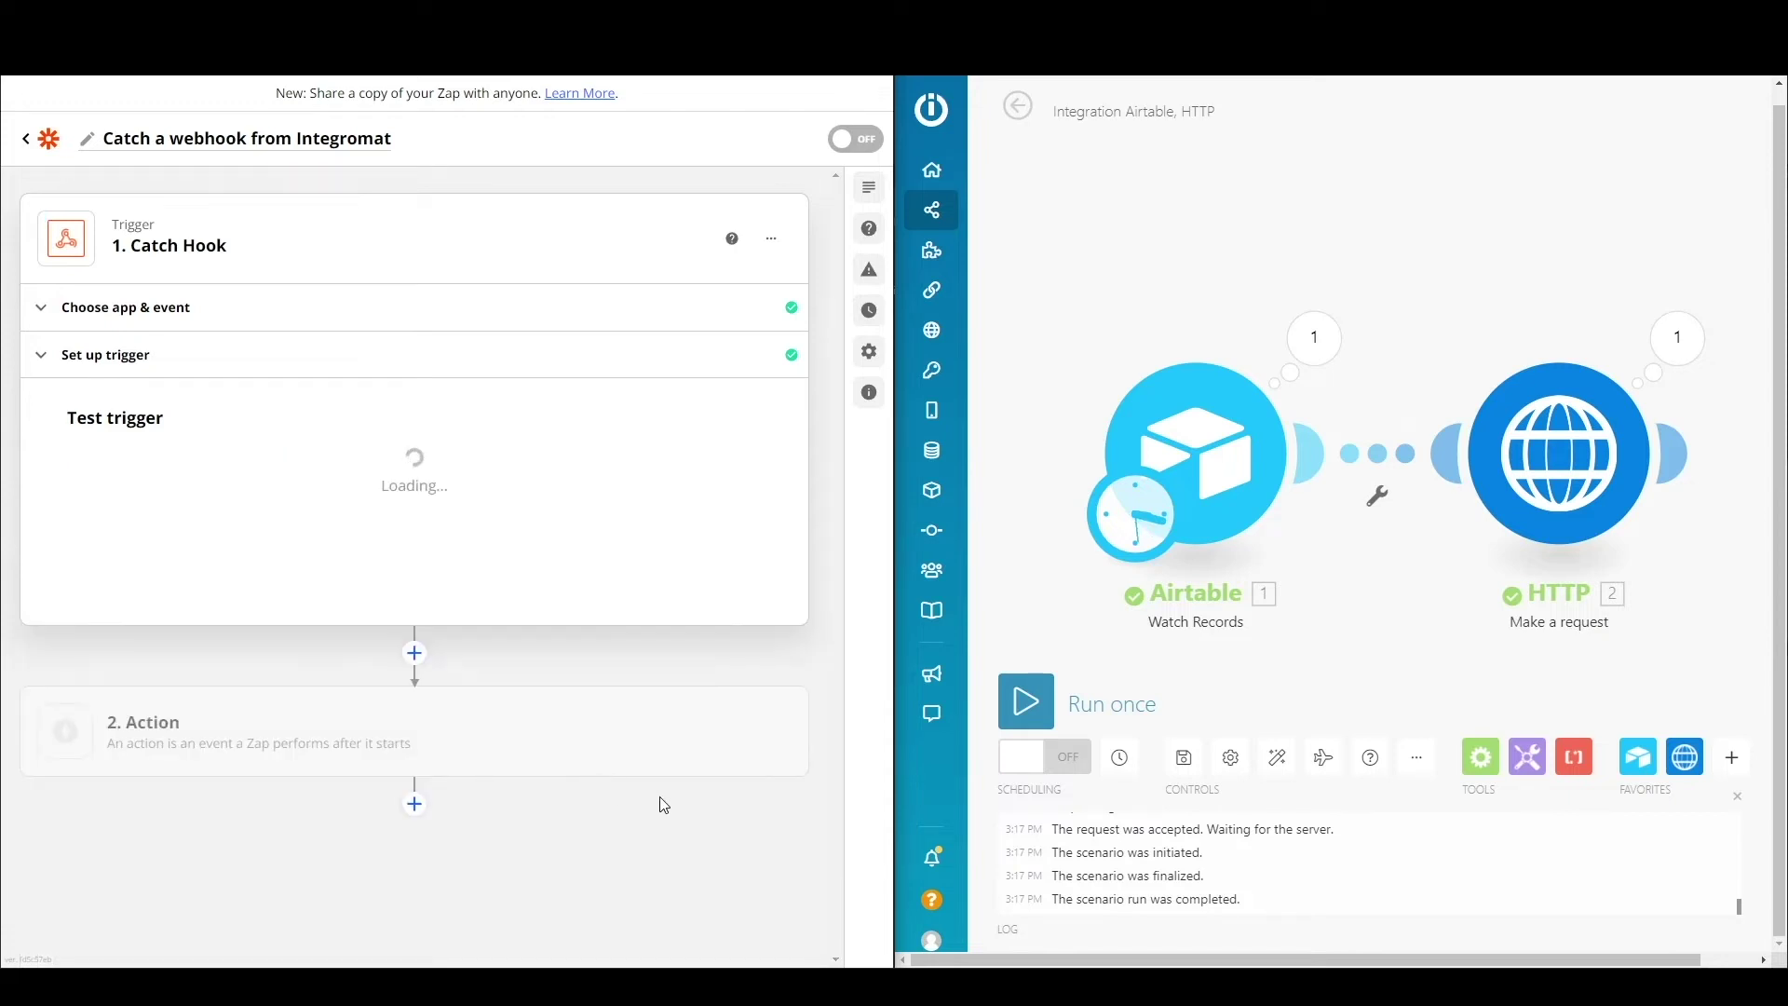
Step: Add a Slack Send Channel Message action using the connected Slack account
text(slac)
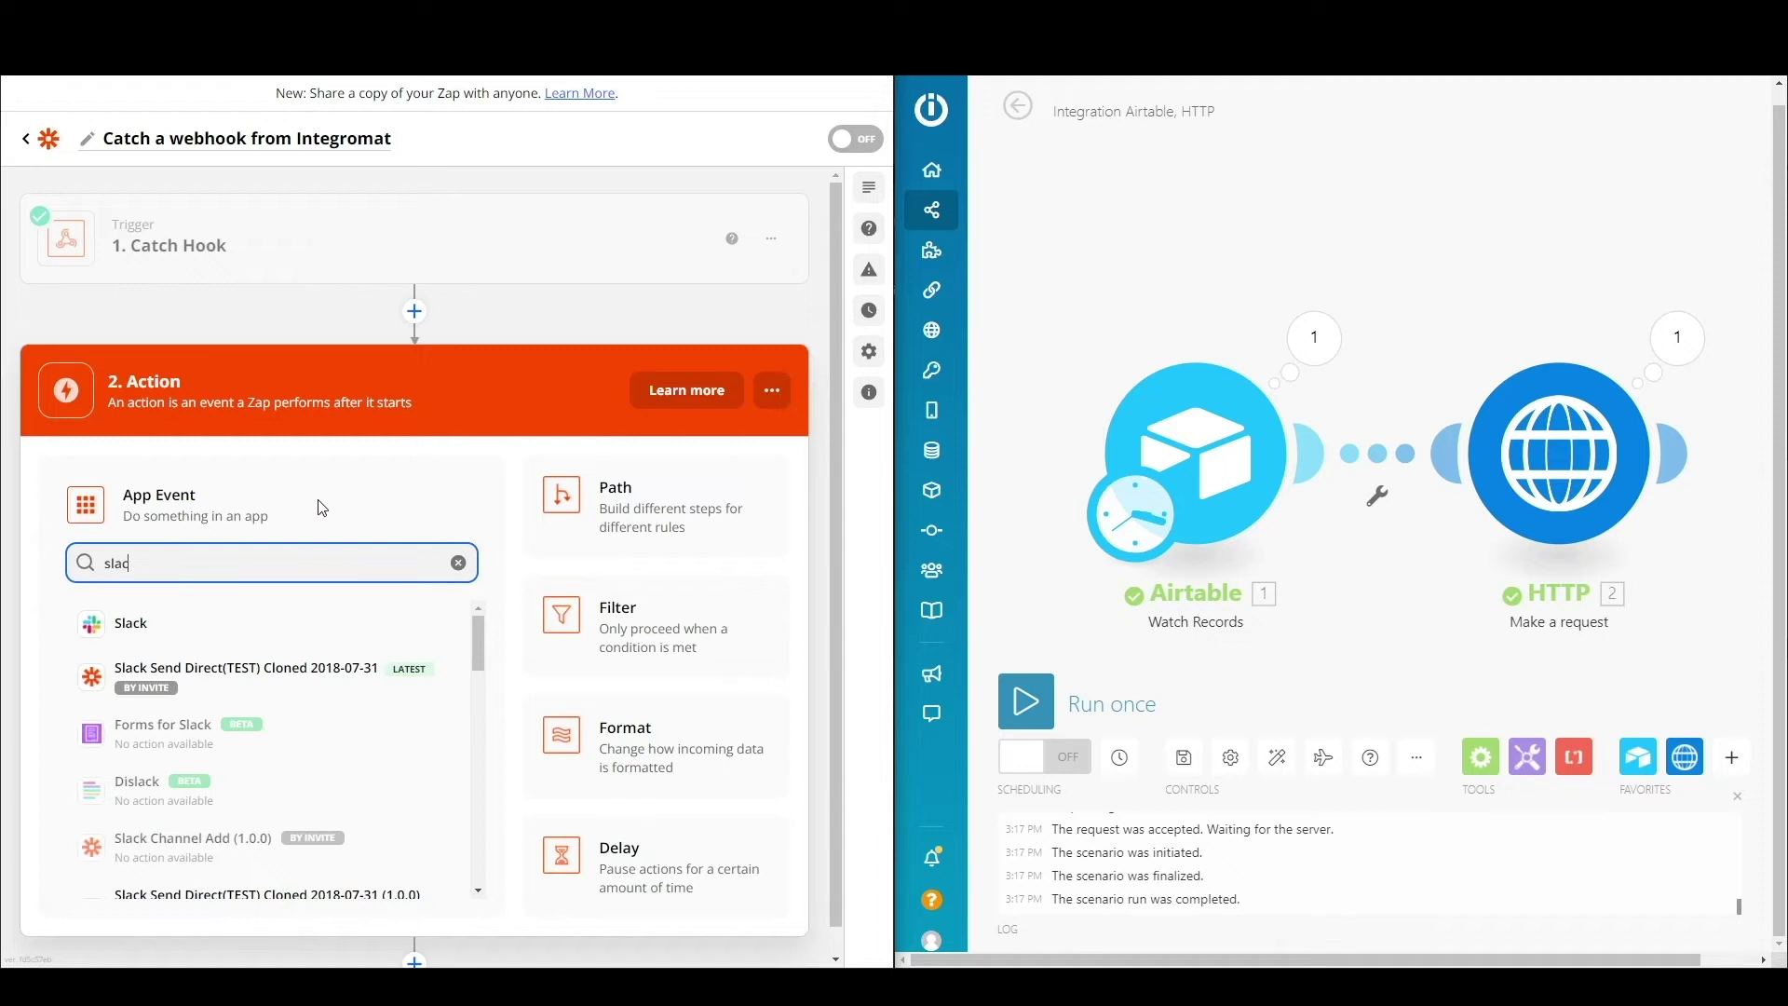
click(188, 626)
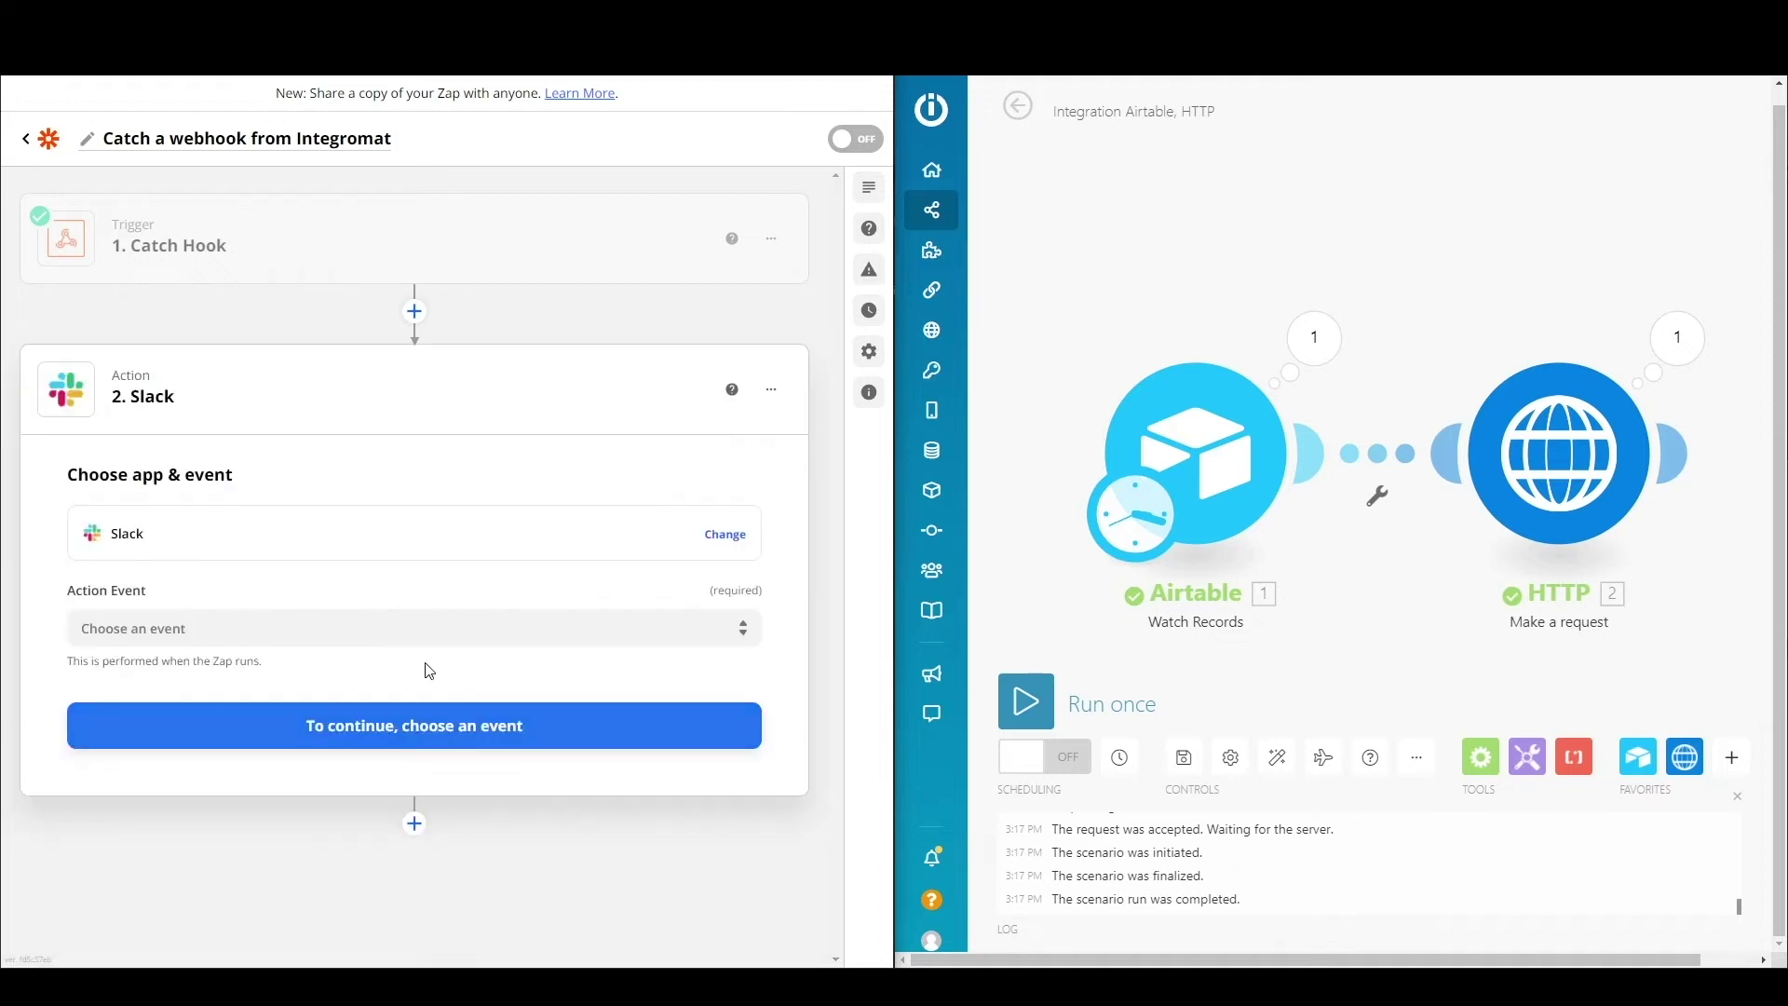
click(391, 629)
click(348, 700)
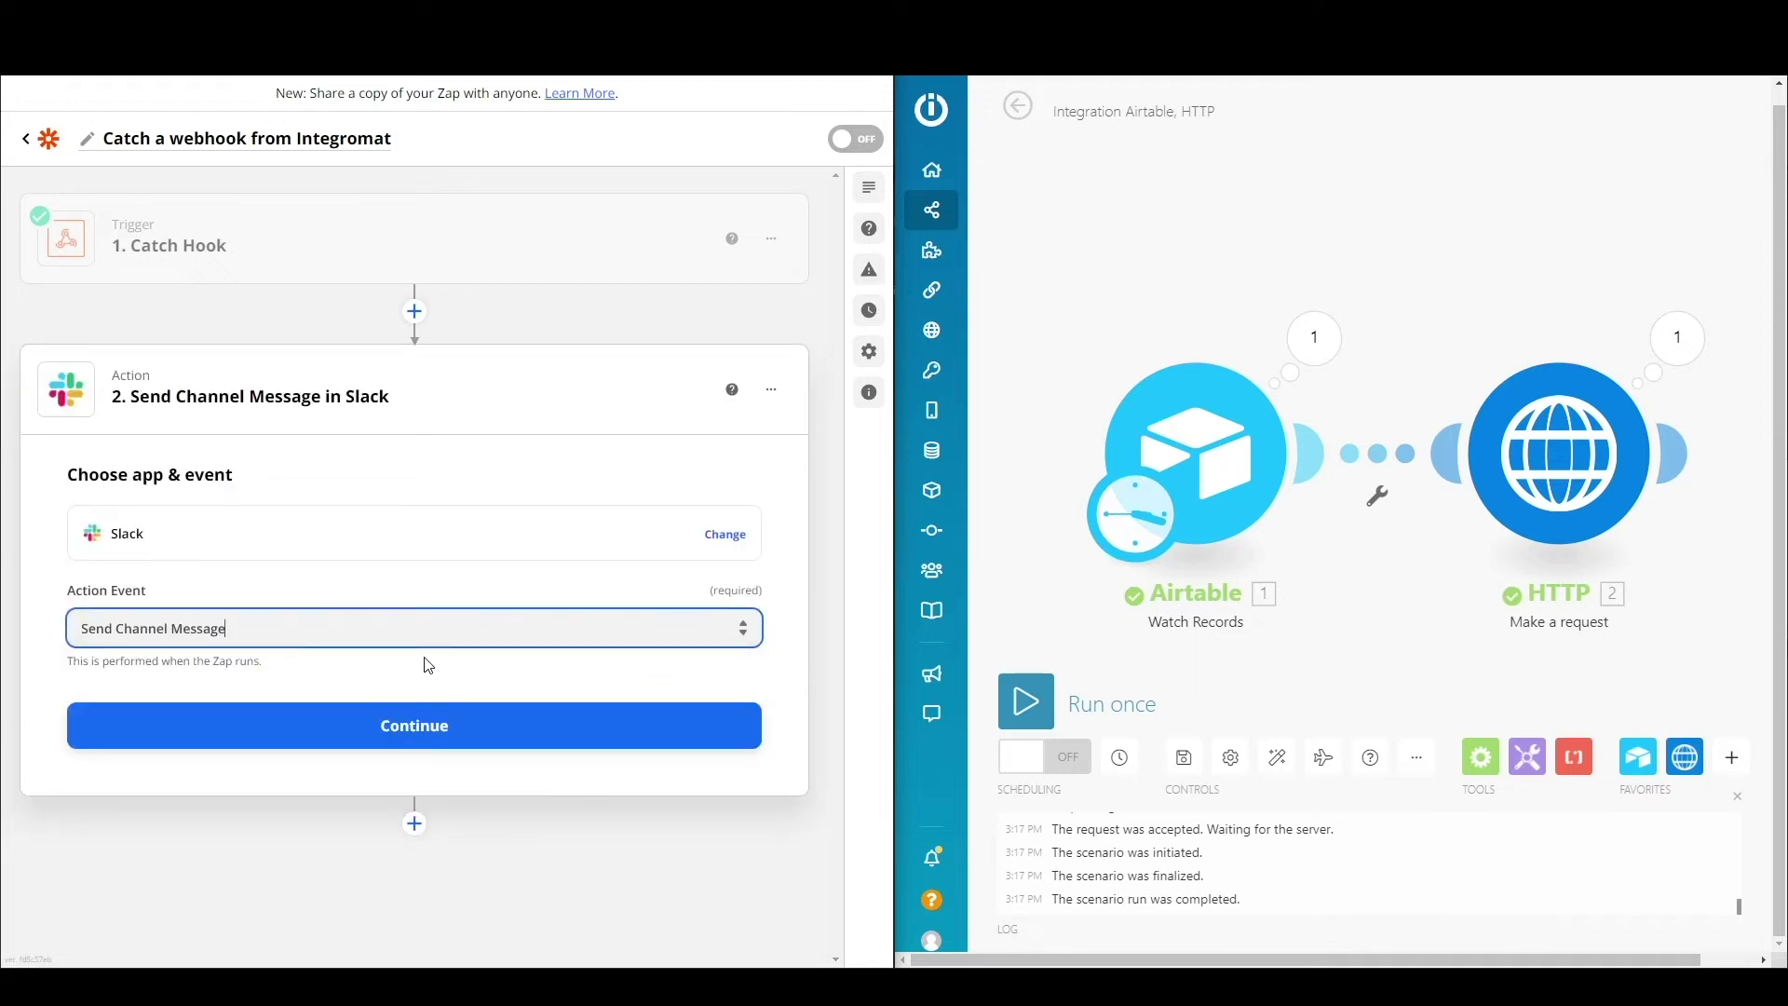
click(443, 726)
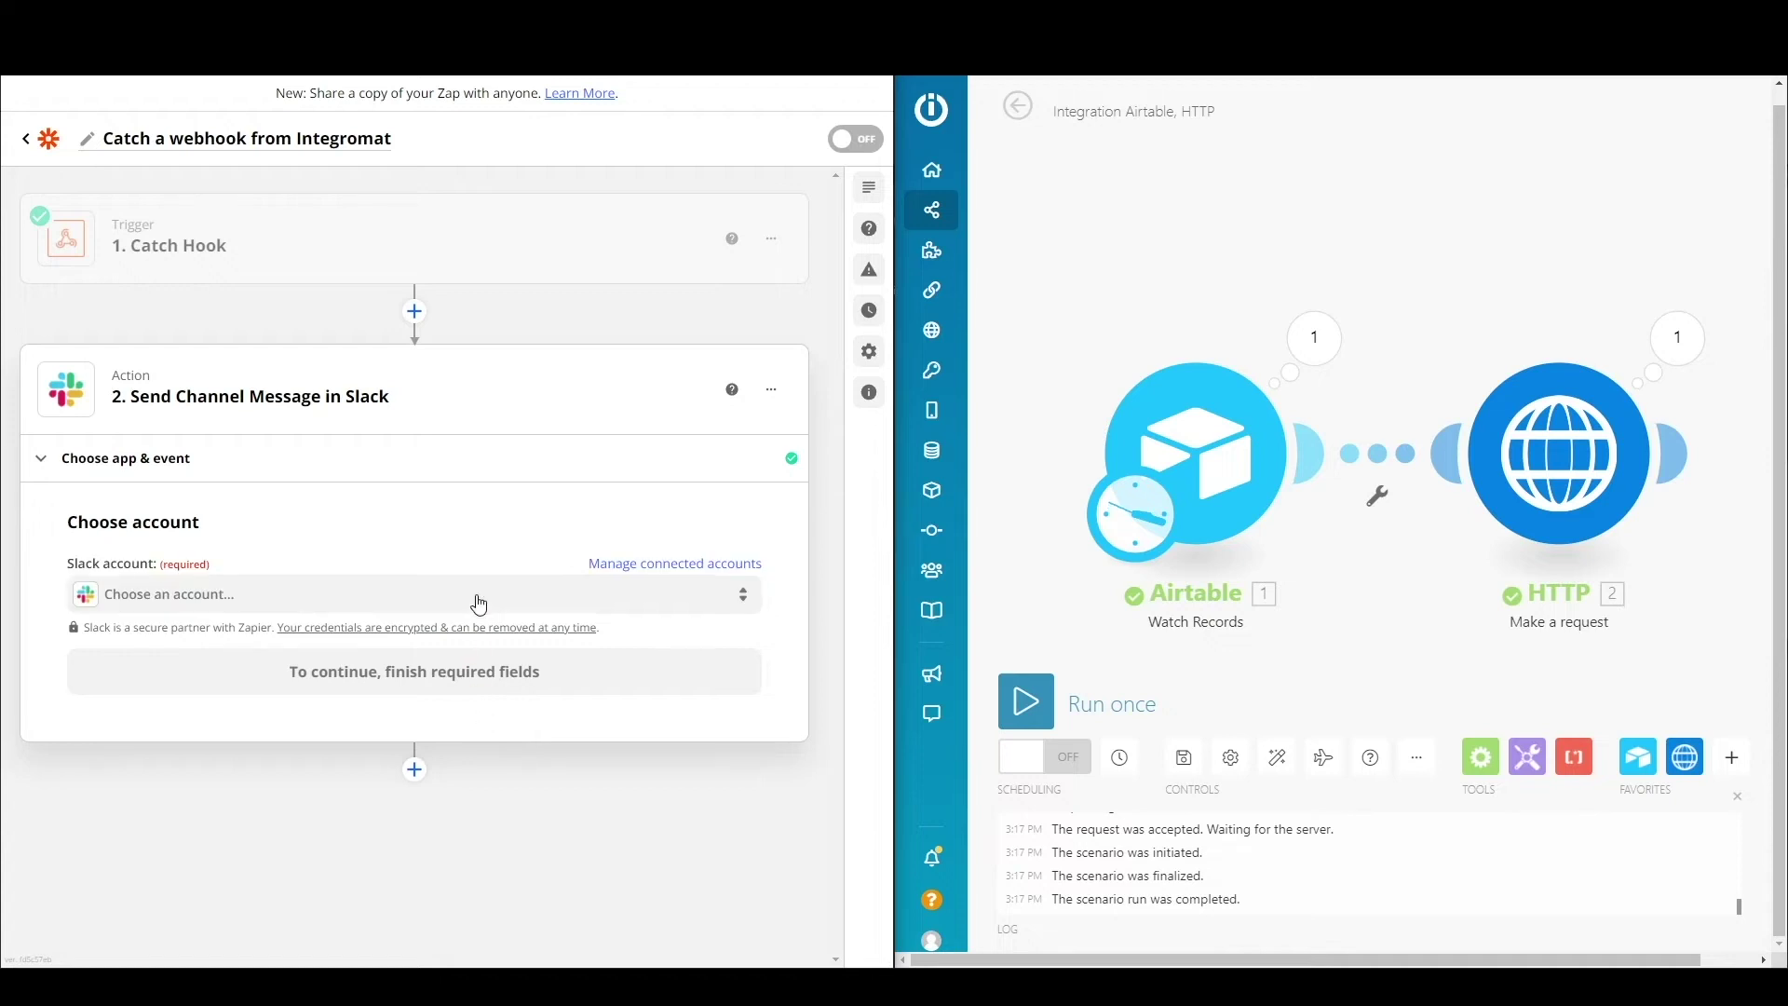
click(479, 606)
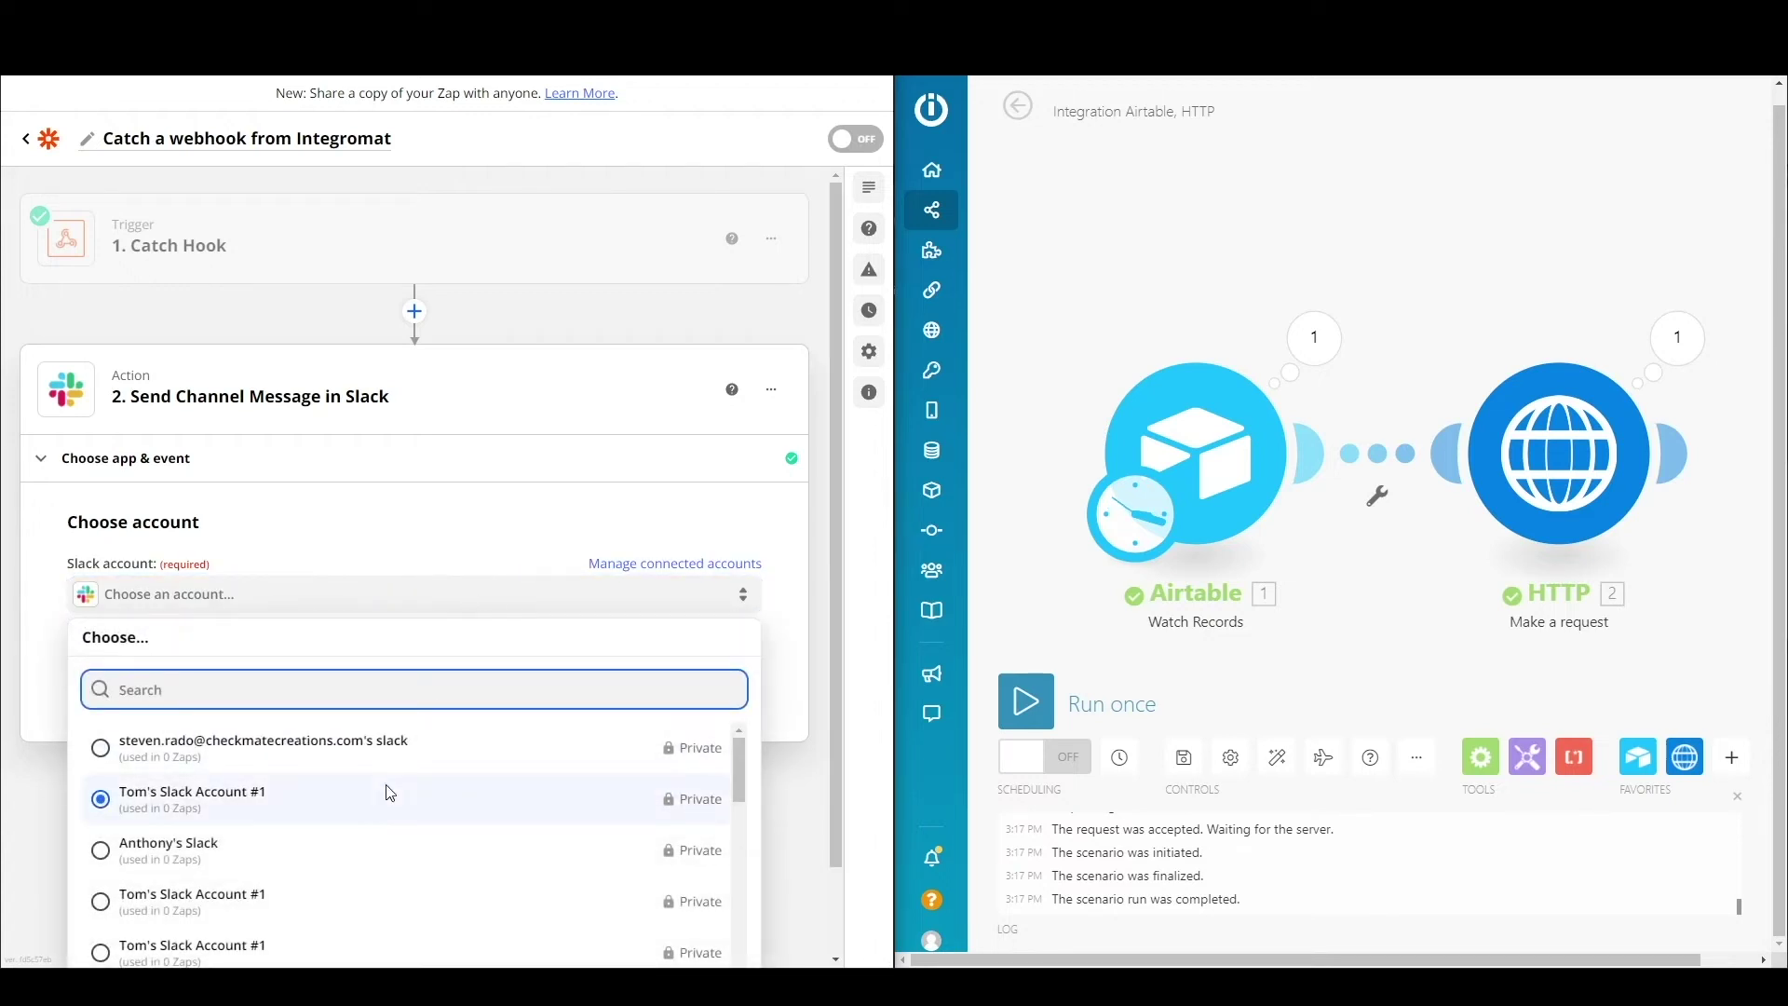
click(391, 793)
click(433, 678)
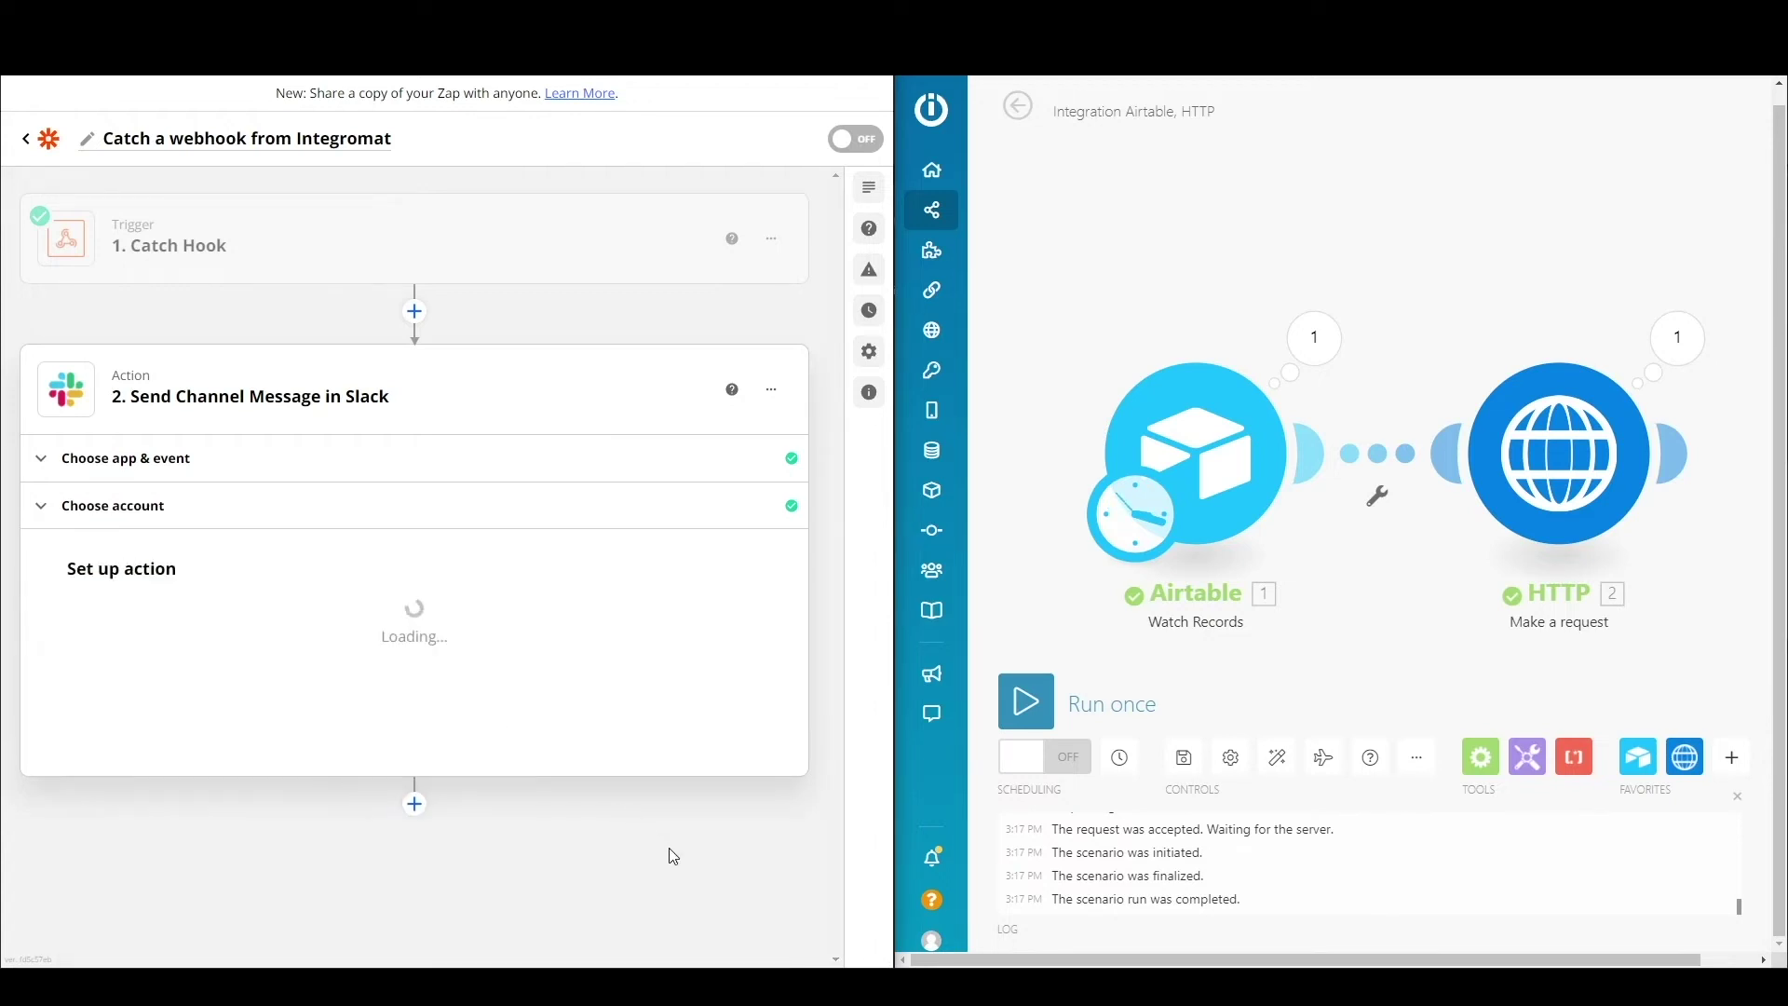
Step: Write the message text 'We just sent a proposal to [Client] for [Project Type]'
scroll(672, 863, down, 3)
click(261, 465)
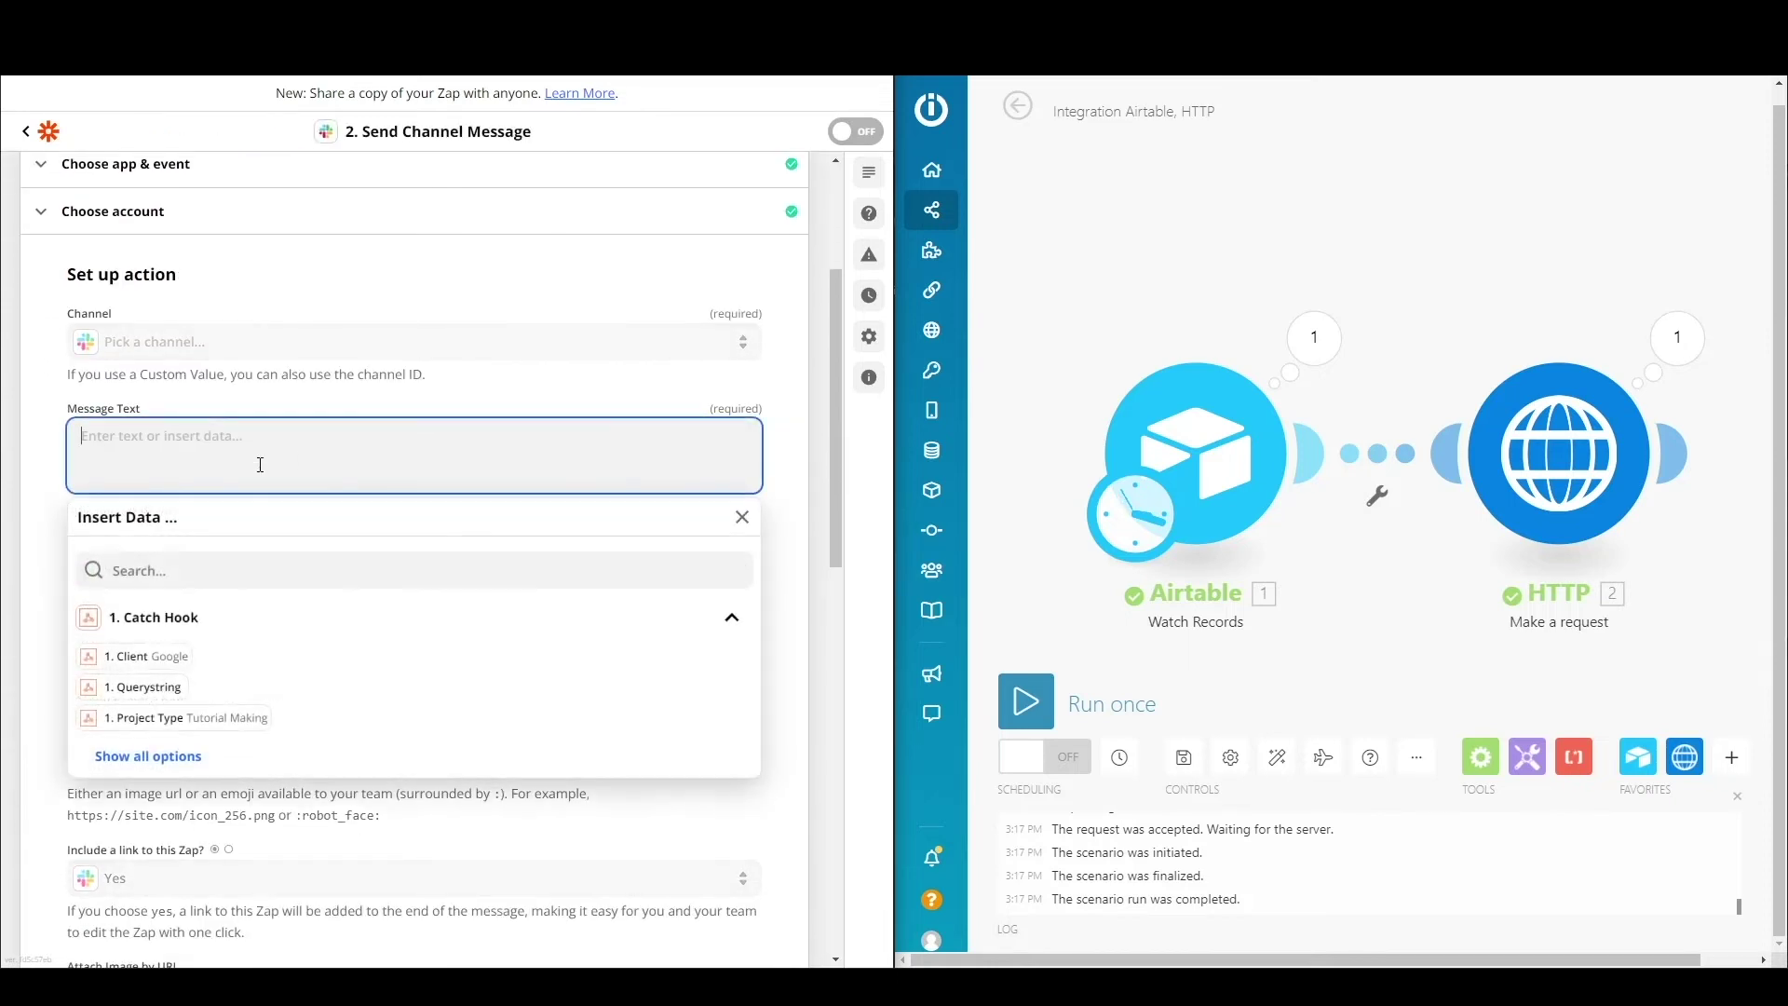
text(We just sent a proposal to)
click(137, 656)
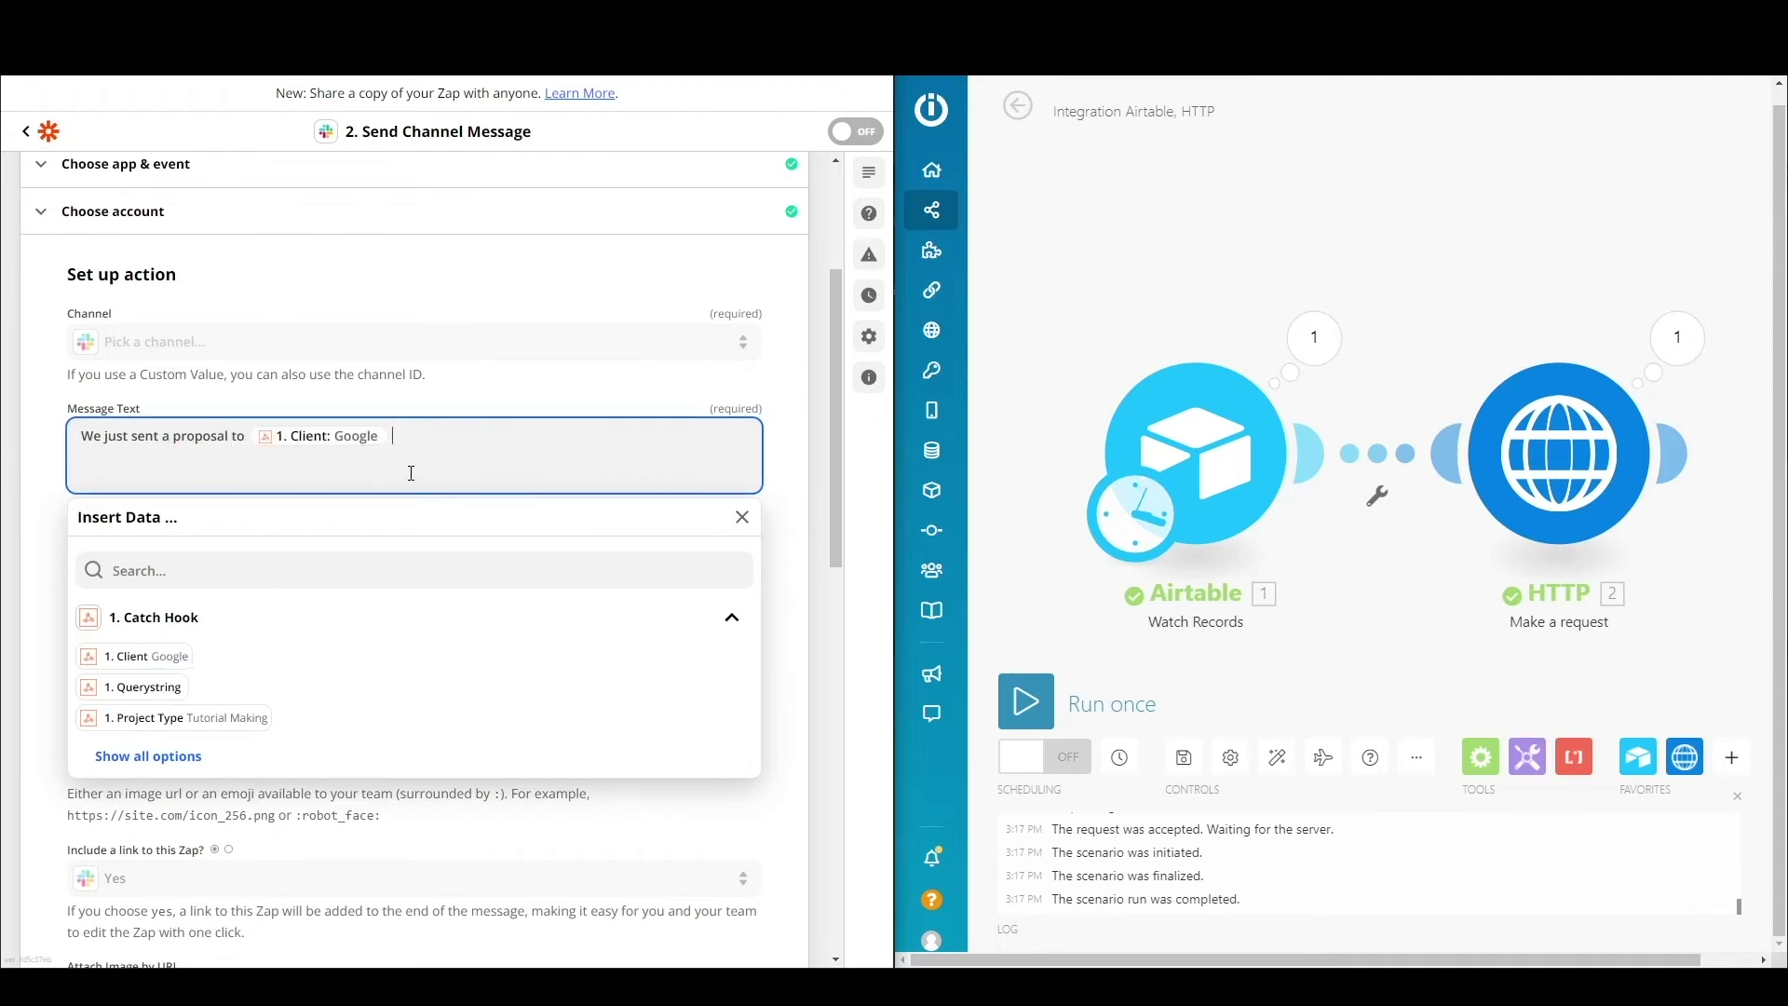
text(for)
click(174, 717)
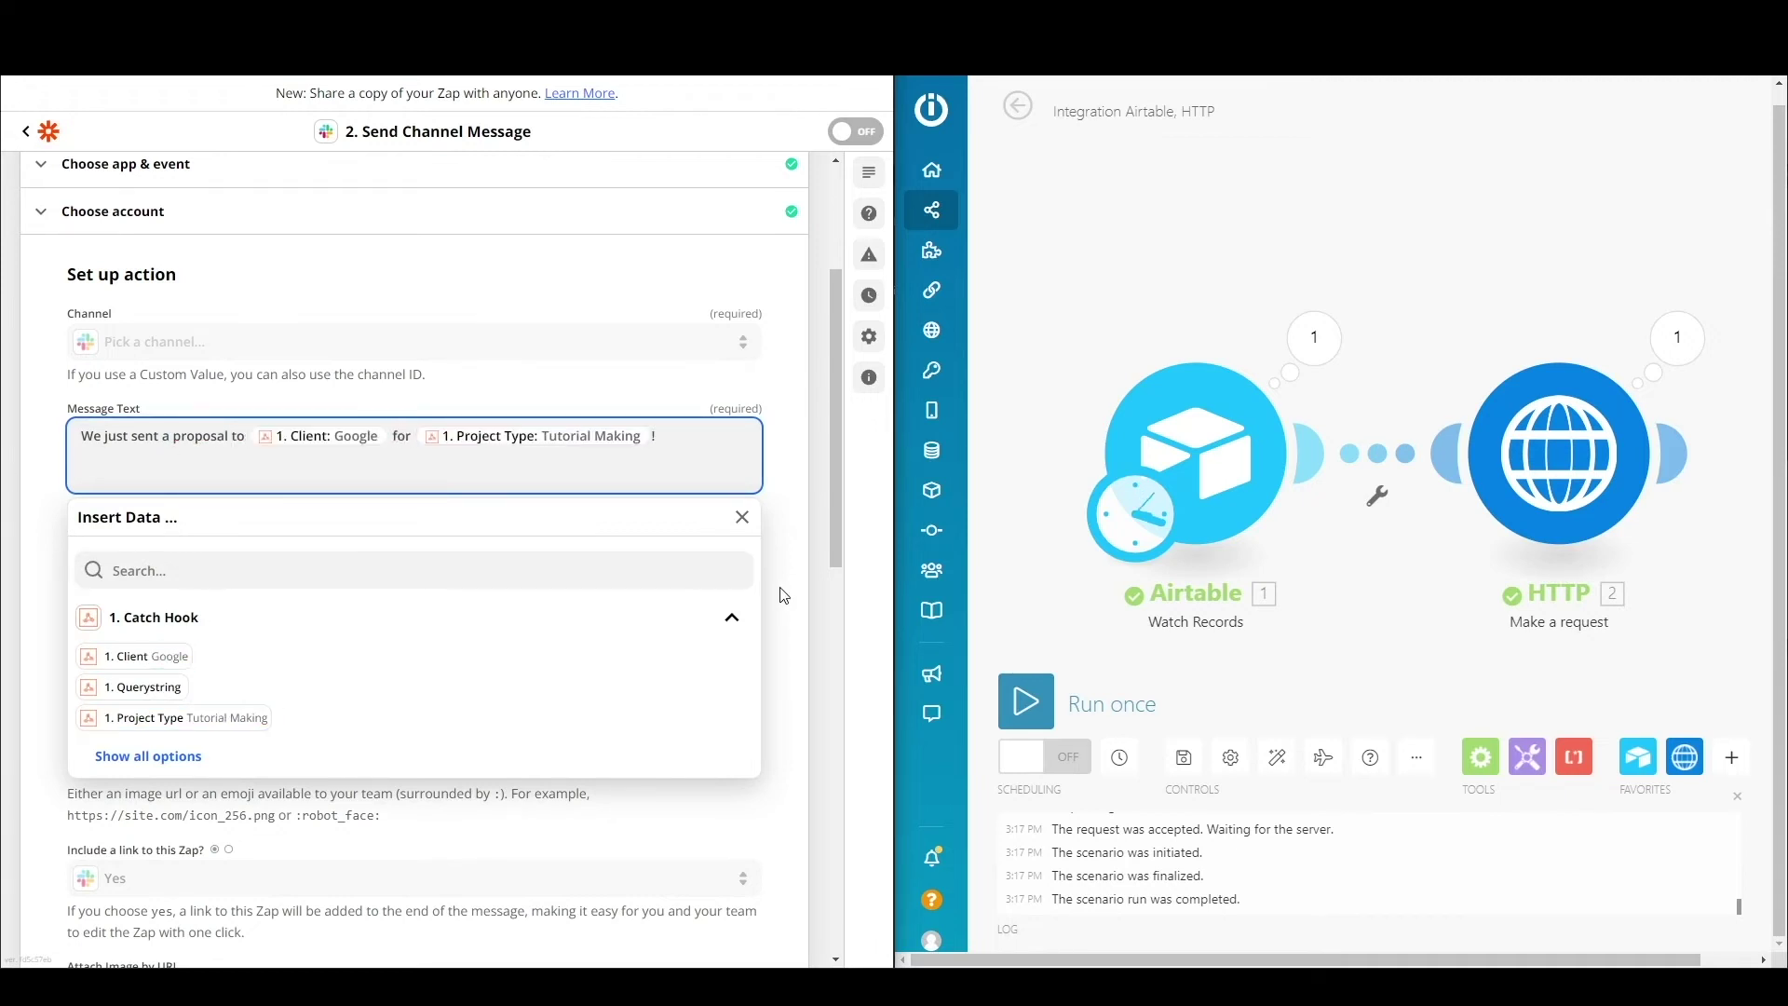
click(806, 593)
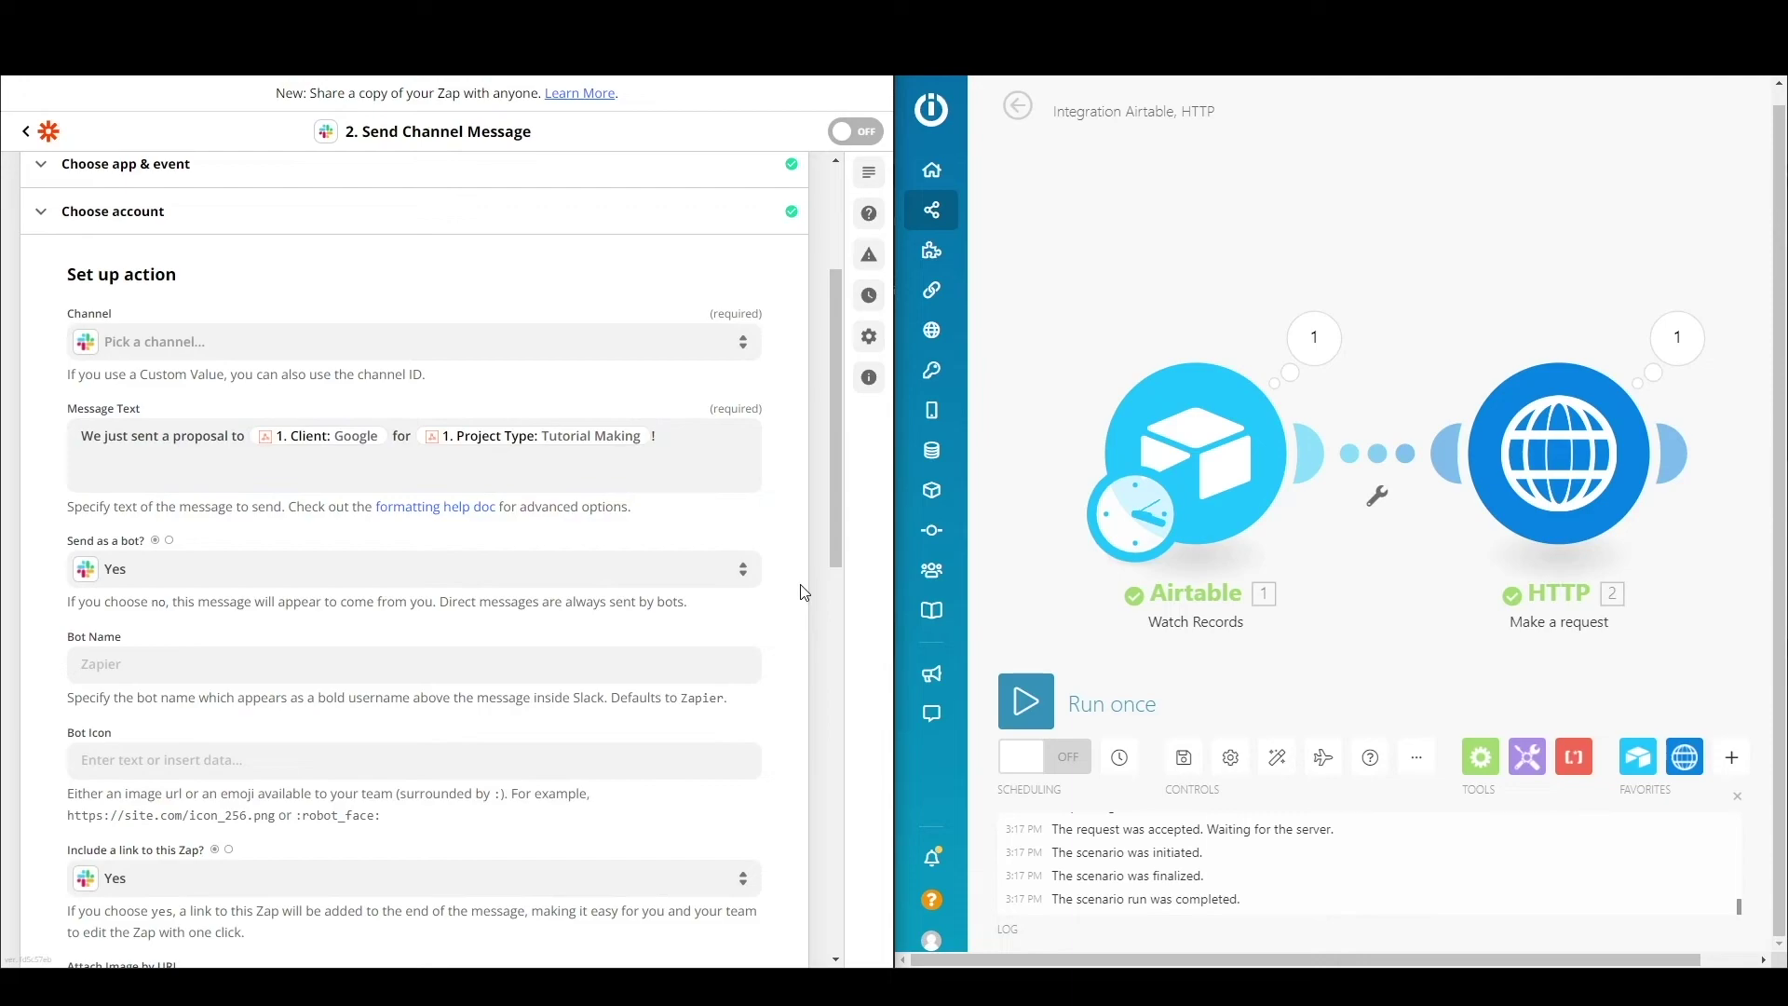